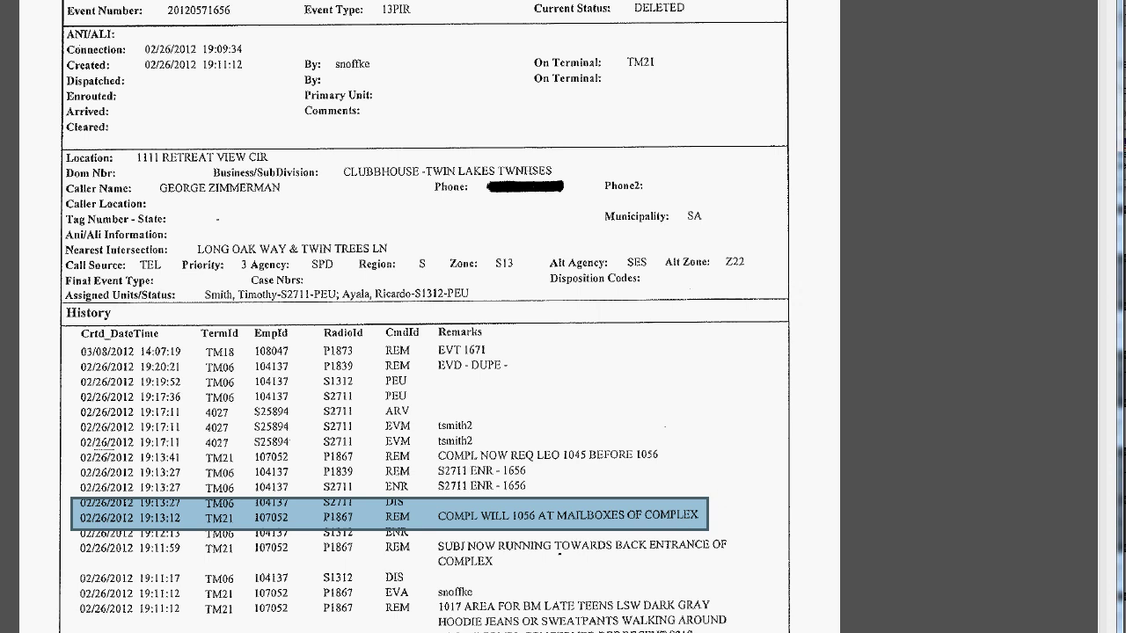
Step: In Notepad, highlight the quote 'Yeah that's fine' and the second quoted line
{"action": "key", "text": "alt+Tab"}
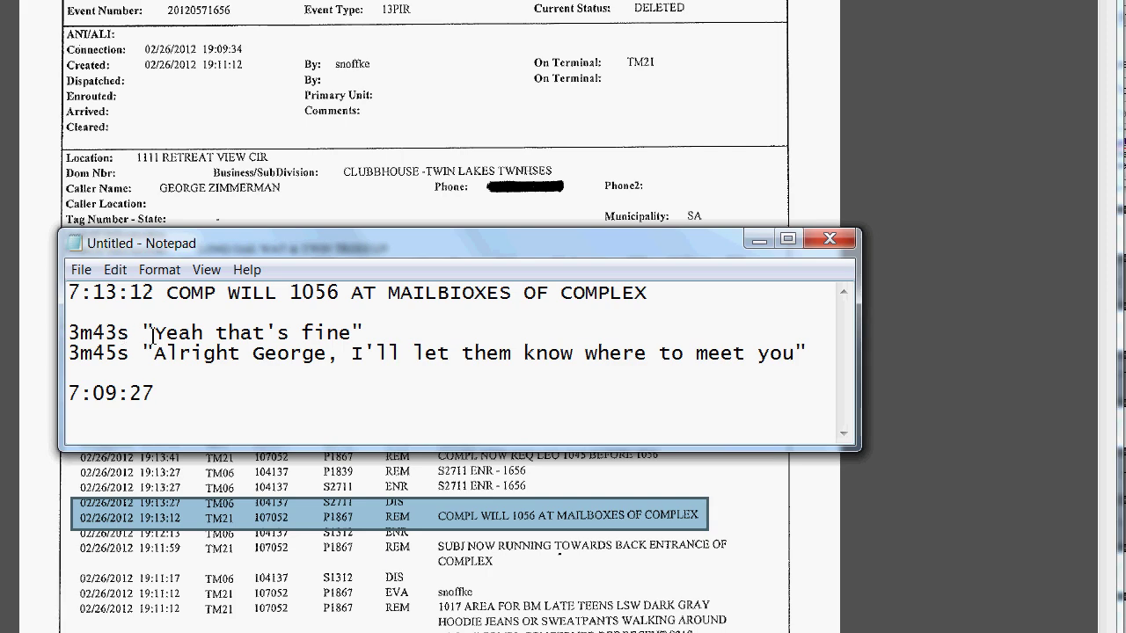
{"action": "left_click_drag", "start_coordinate": [153, 334], "coordinate": [353, 332]}
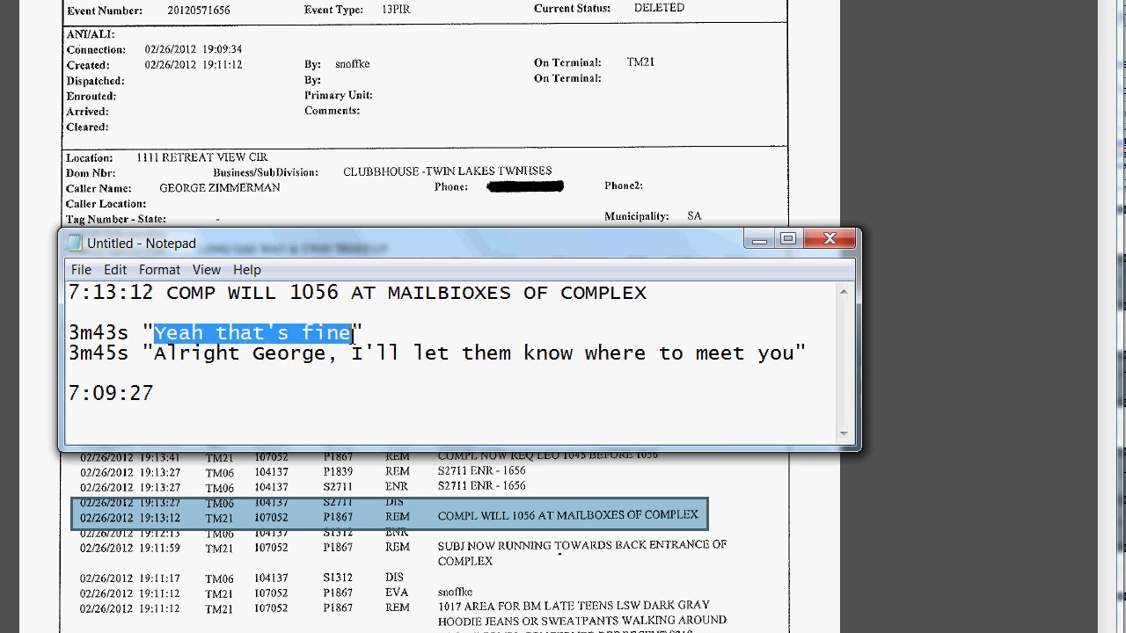
{"action": "left_click", "coordinate": [371, 336]}
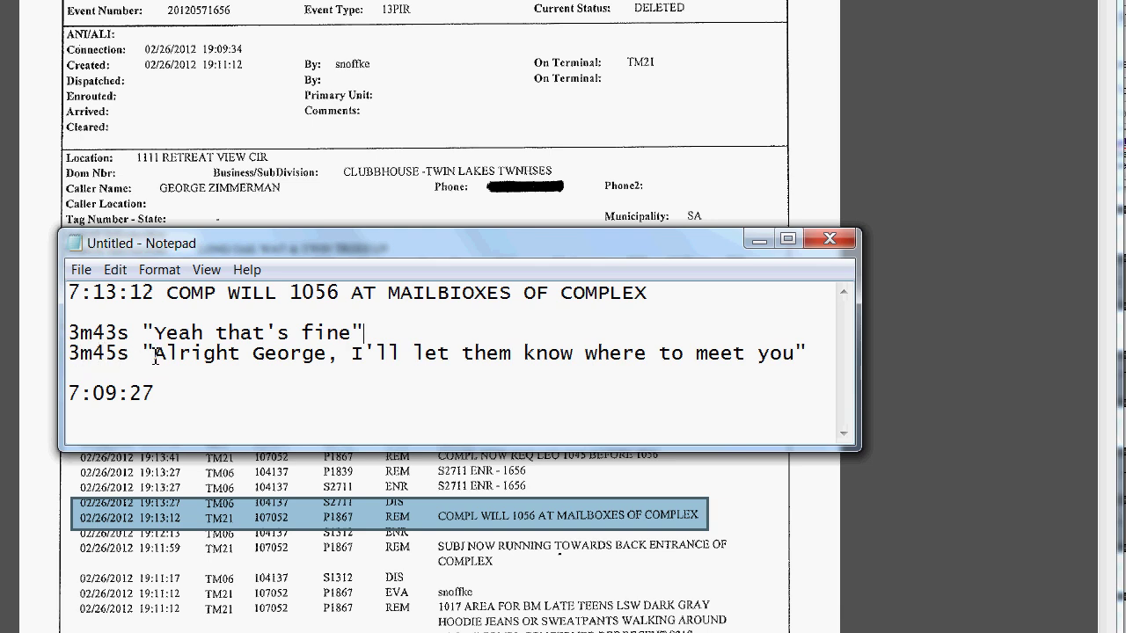
{"action": "left_click_drag", "start_coordinate": [155, 356], "coordinate": [803, 364]}
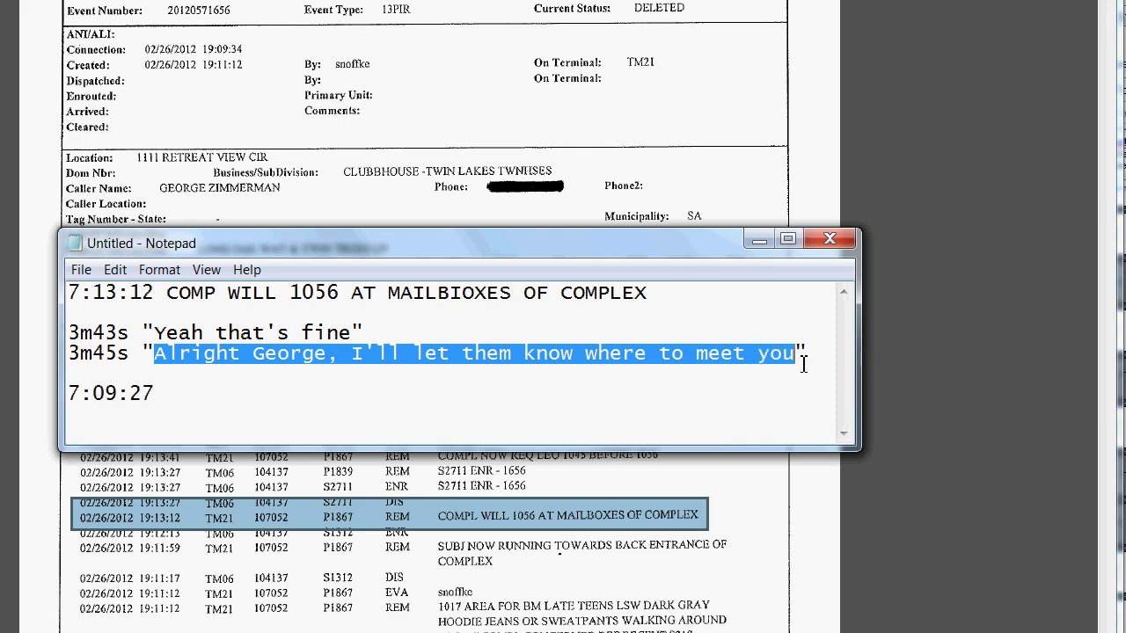
{"action": "left_click", "coordinate": [816, 352]}
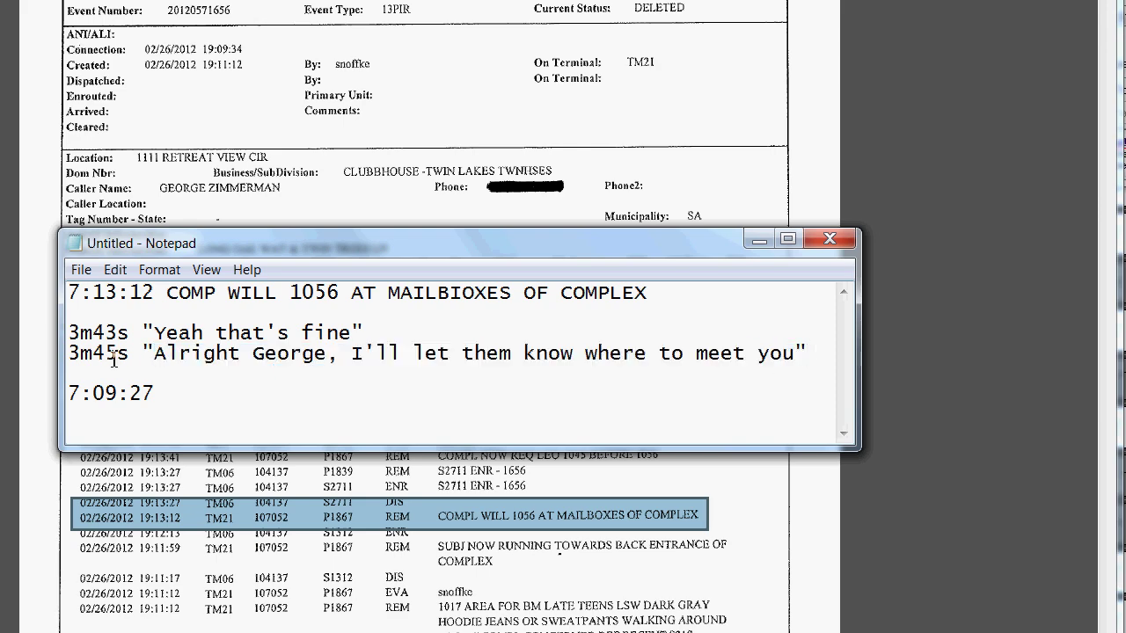
Step: Highlight the 3m45 offset and the 7:13:12 and 7:09:27 times, then return to the dispatch record
{"action": "left_click_drag", "start_coordinate": [119, 355], "coordinate": [70, 354]}
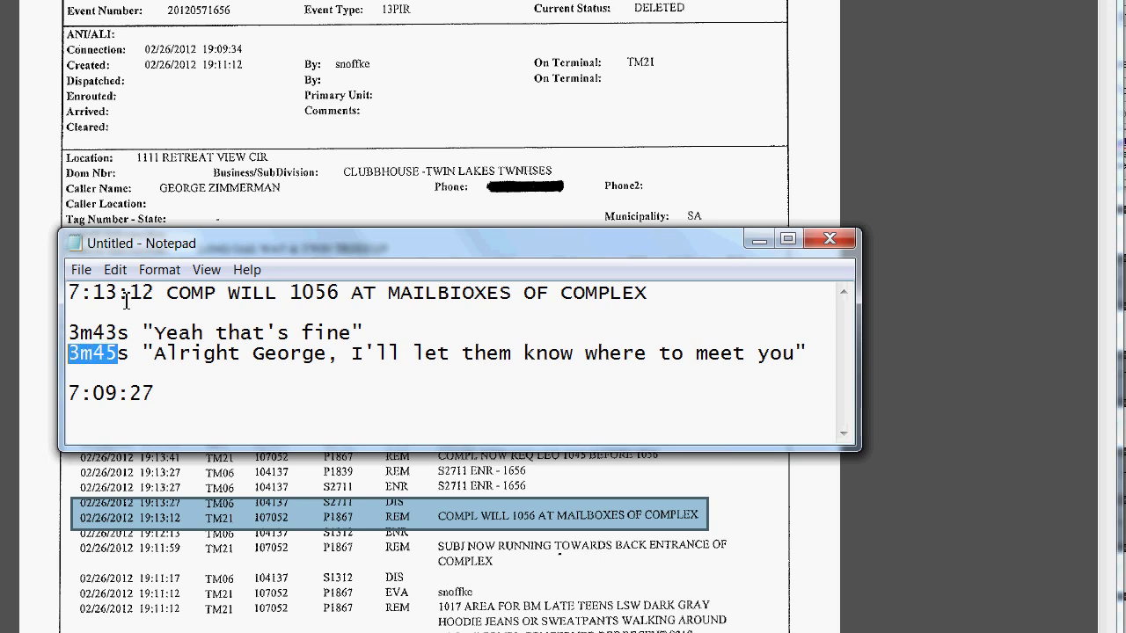
{"action": "left_click_drag", "start_coordinate": [156, 299], "coordinate": [68, 299]}
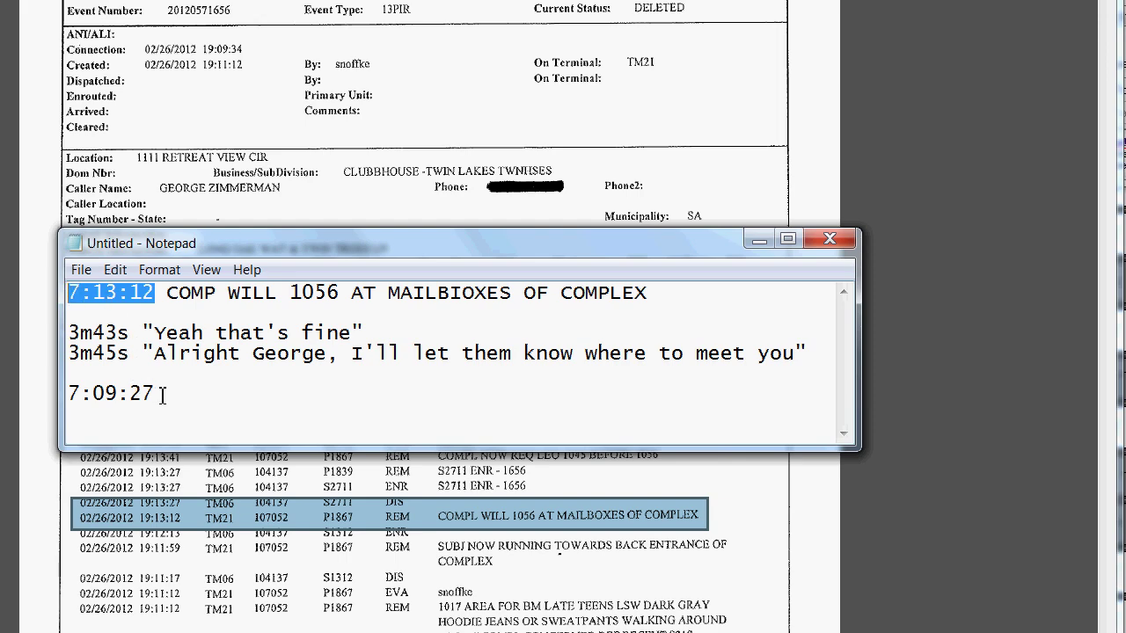
{"action": "left_click_drag", "start_coordinate": [156, 393], "coordinate": [67, 397]}
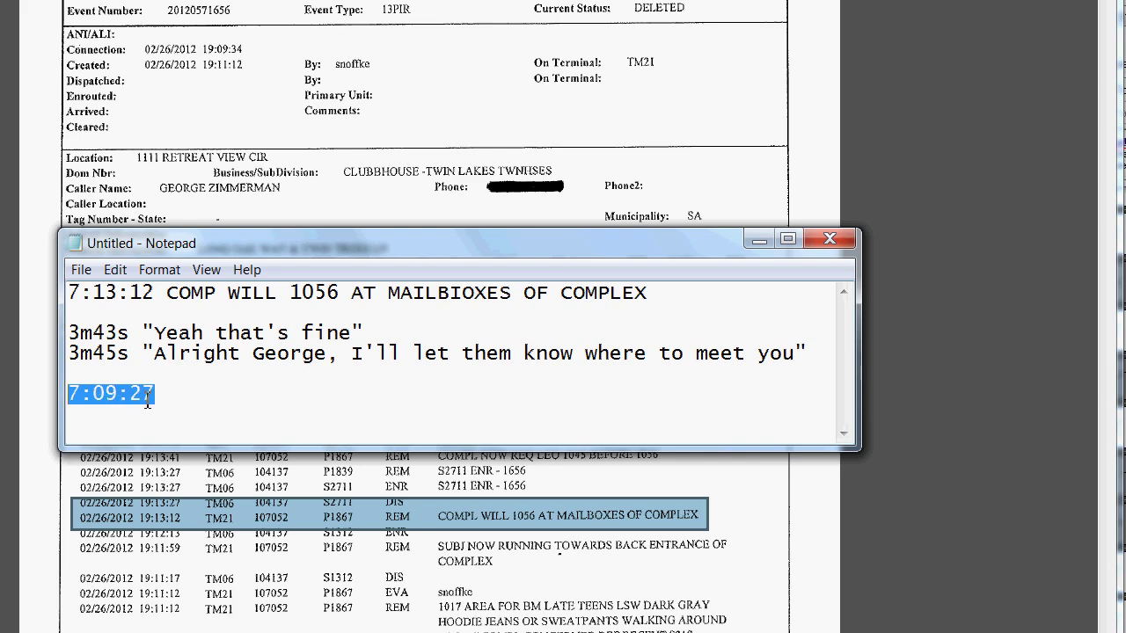
{"action": "left_click", "coordinate": [268, 71]}
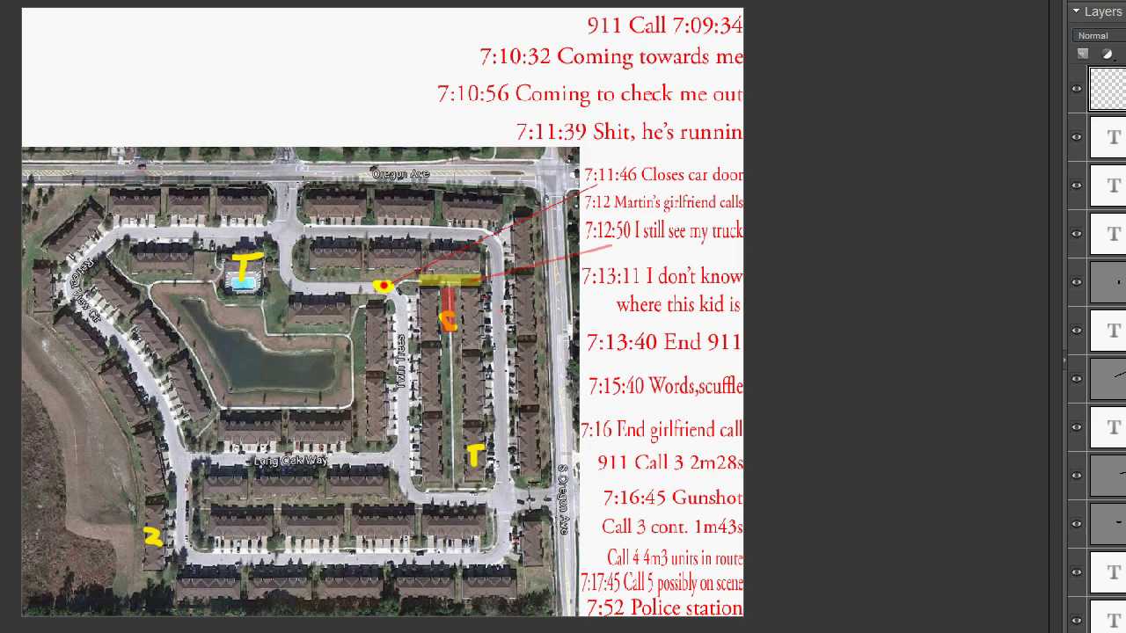
Step: Mark the Oregon Ave entrance and gate in red, and circle the 2, lower T, orange C and pool T
{"action": "left_click_drag", "start_coordinate": [310, 180], "coordinate": [264, 187]}
{"action": "left_click_drag", "start_coordinate": [552, 478], "coordinate": [560, 519]}
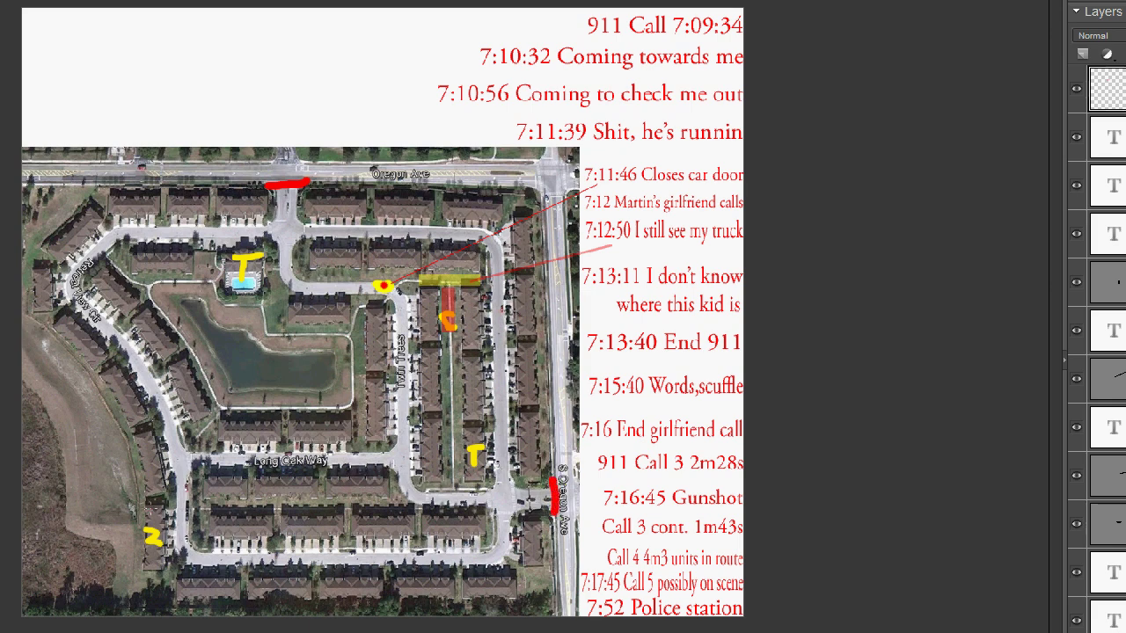
{"action": "mouse_move", "coordinate": [173, 505]}
{"action": "left_mouse_down"}
{"action": "mouse_move", "coordinate": [134, 512]}
{"action": "mouse_move", "coordinate": [148, 572]}
{"action": "mouse_move", "coordinate": [178, 505]}
{"action": "left_mouse_up"}
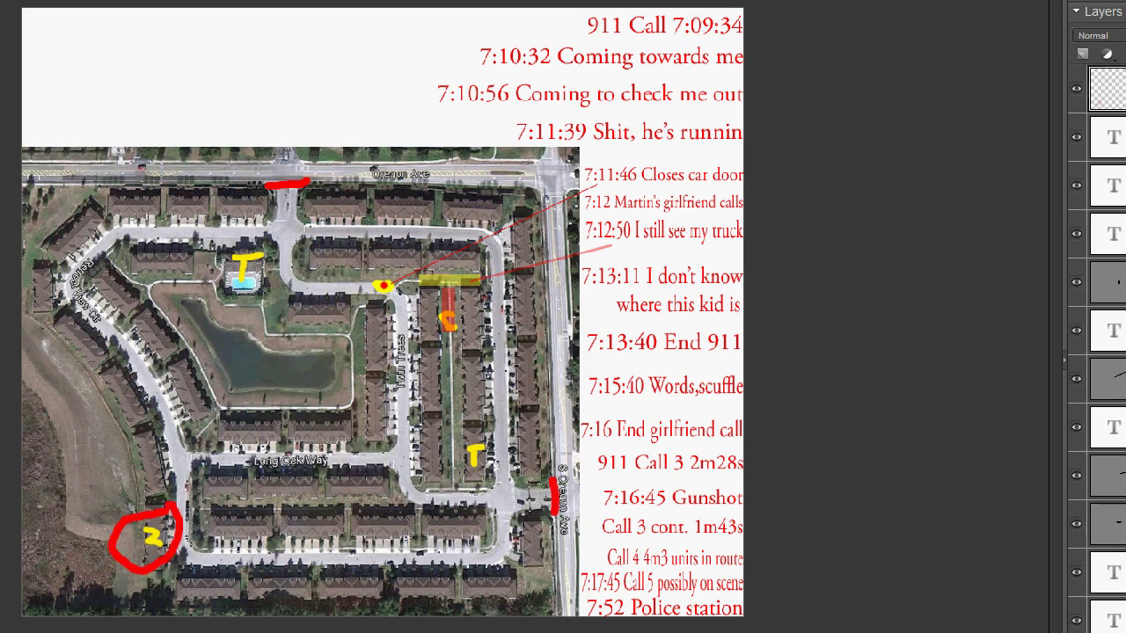
{"action": "mouse_move", "coordinate": [492, 447]}
{"action": "left_mouse_down"}
{"action": "mouse_move", "coordinate": [465, 437]}
{"action": "mouse_move", "coordinate": [480, 467]}
{"action": "mouse_move", "coordinate": [498, 446]}
{"action": "left_mouse_up"}
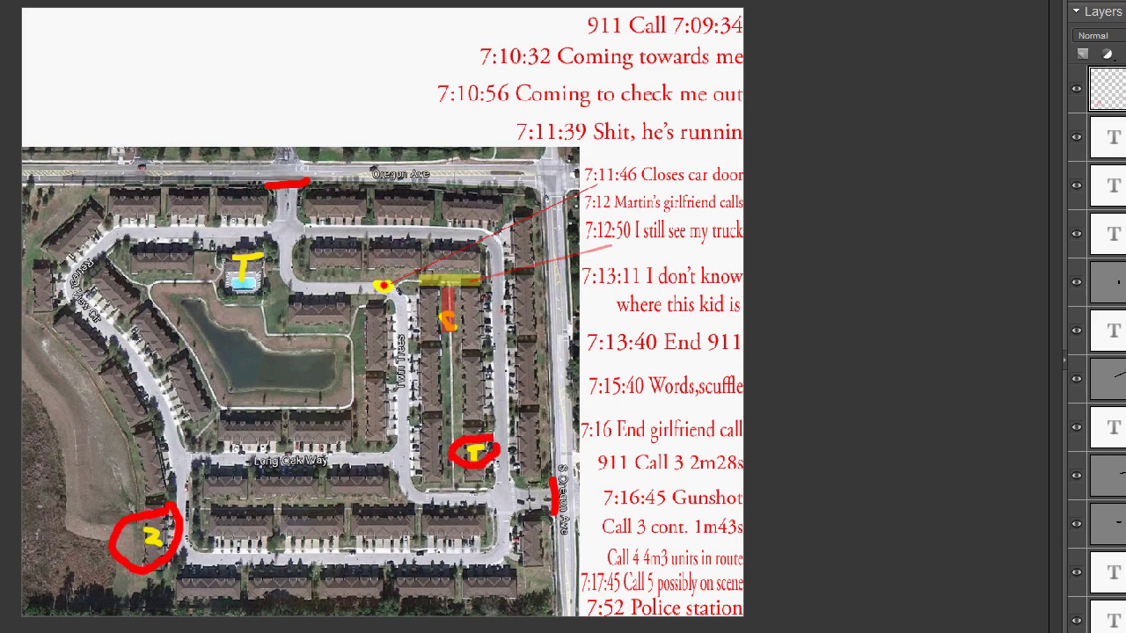
{"action": "mouse_move", "coordinate": [458, 301]}
{"action": "left_mouse_down"}
{"action": "mouse_move", "coordinate": [437, 308]}
{"action": "mouse_move", "coordinate": [463, 303]}
{"action": "mouse_move", "coordinate": [373, 270]}
{"action": "mouse_move", "coordinate": [398, 306]}
{"action": "mouse_move", "coordinate": [406, 282]}
{"action": "left_mouse_up"}
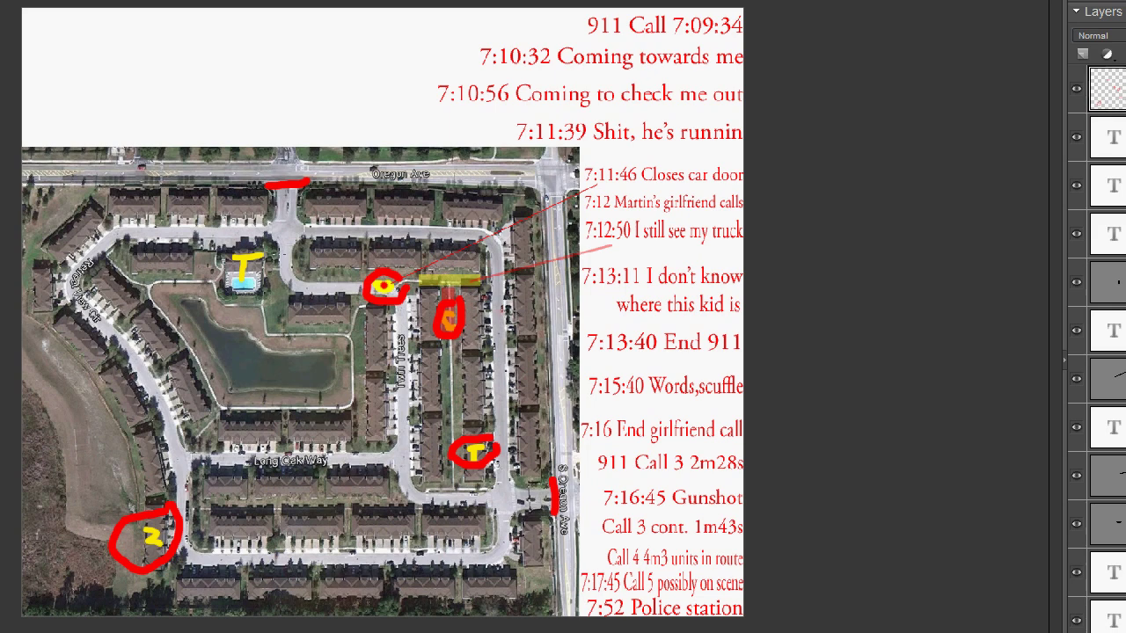
{"action": "mouse_move", "coordinate": [282, 244]}
{"action": "left_mouse_down"}
{"action": "mouse_move", "coordinate": [212, 255]}
{"action": "mouse_move", "coordinate": [290, 253]}
{"action": "mouse_move", "coordinate": [276, 242]}
{"action": "left_mouse_up"}
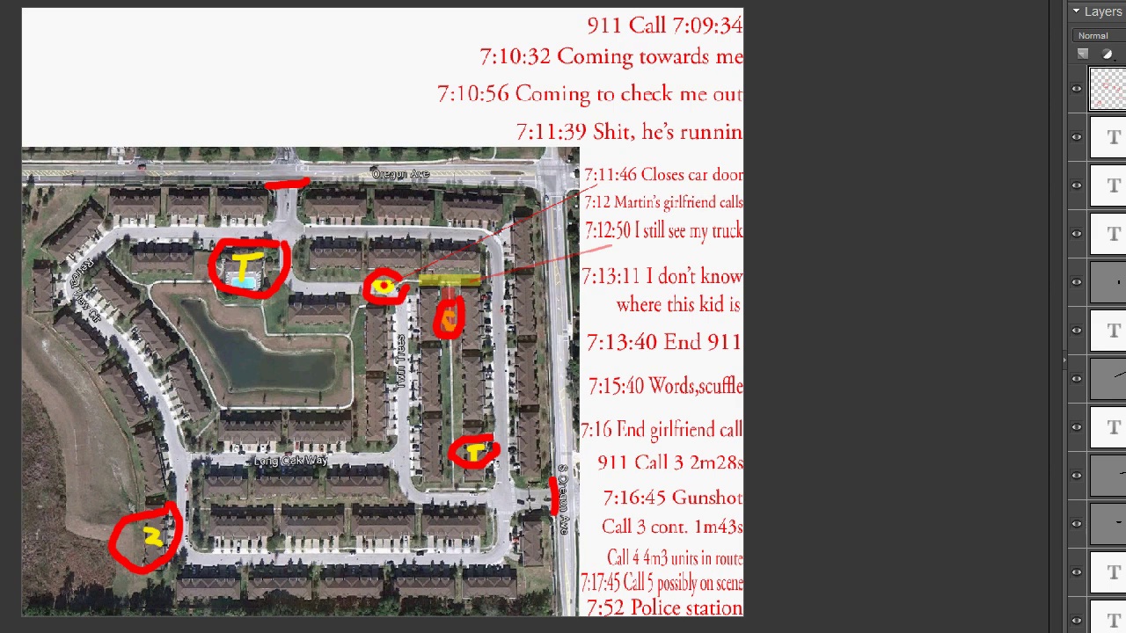
Step: Paint red arrows north from the entrance and west along Oregon Ave, plus a stroke toward the west road
{"action": "mouse_move", "coordinate": [291, 200]}
{"action": "left_mouse_down"}
{"action": "mouse_move", "coordinate": [273, 49]}
{"action": "mouse_move", "coordinate": [264, 62]}
{"action": "mouse_move", "coordinate": [302, 71]}
{"action": "left_mouse_up"}
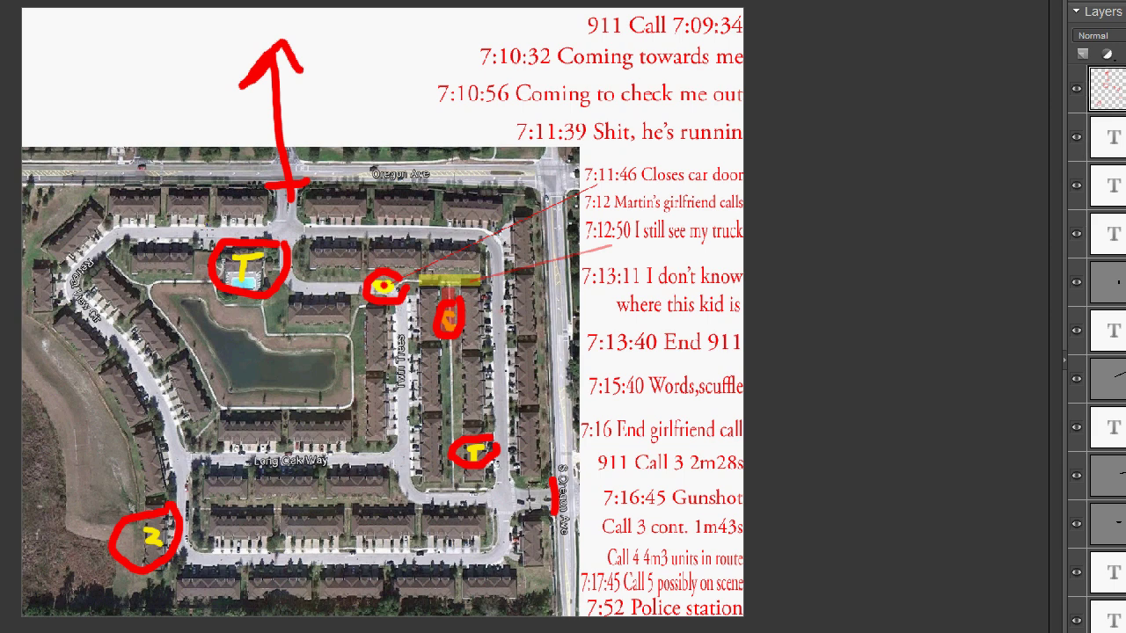
{"action": "mouse_move", "coordinate": [252, 167]}
{"action": "left_mouse_down"}
{"action": "mouse_move", "coordinate": [91, 168]}
{"action": "mouse_move", "coordinate": [47, 151]}
{"action": "mouse_move", "coordinate": [25, 171]}
{"action": "mouse_move", "coordinate": [60, 186]}
{"action": "left_mouse_up"}
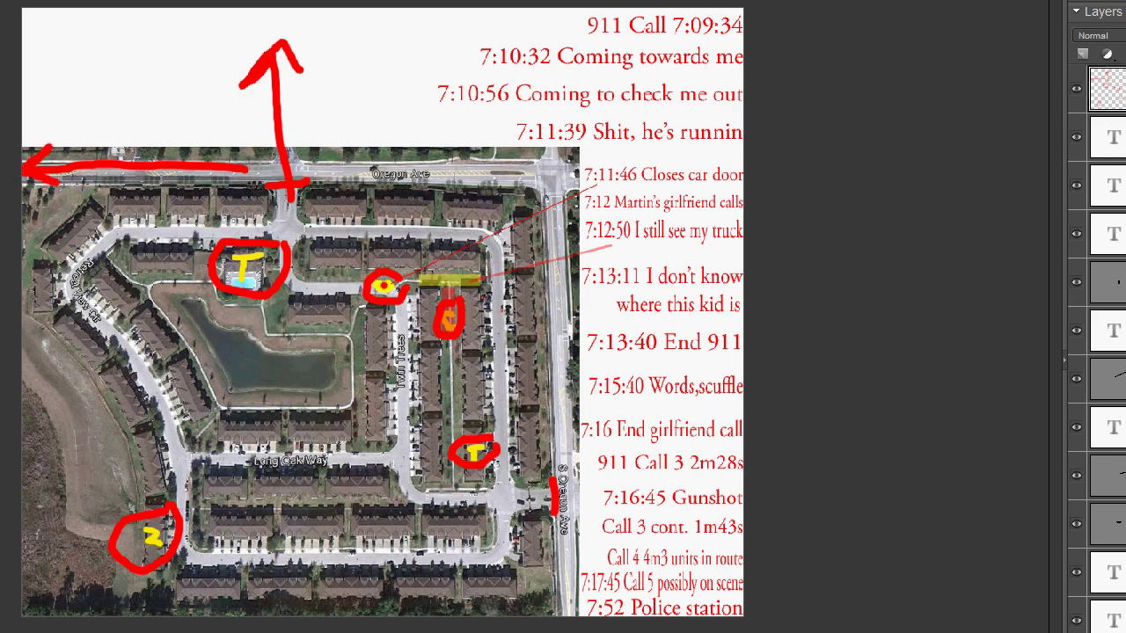
{"action": "left_click", "coordinate": [82, 184]}
{"action": "left_click_drag", "start_coordinate": [82, 184], "coordinate": [120, 236]}
Step: Add a barbed red arrow onto the west road and trace a red route up from the circled 2
{"action": "mouse_move", "coordinate": [25, 244]}
{"action": "left_mouse_down"}
{"action": "mouse_move", "coordinate": [79, 265]}
{"action": "mouse_move", "coordinate": [35, 315]}
{"action": "mouse_move", "coordinate": [63, 346]}
{"action": "mouse_move", "coordinate": [139, 503]}
{"action": "left_mouse_up"}
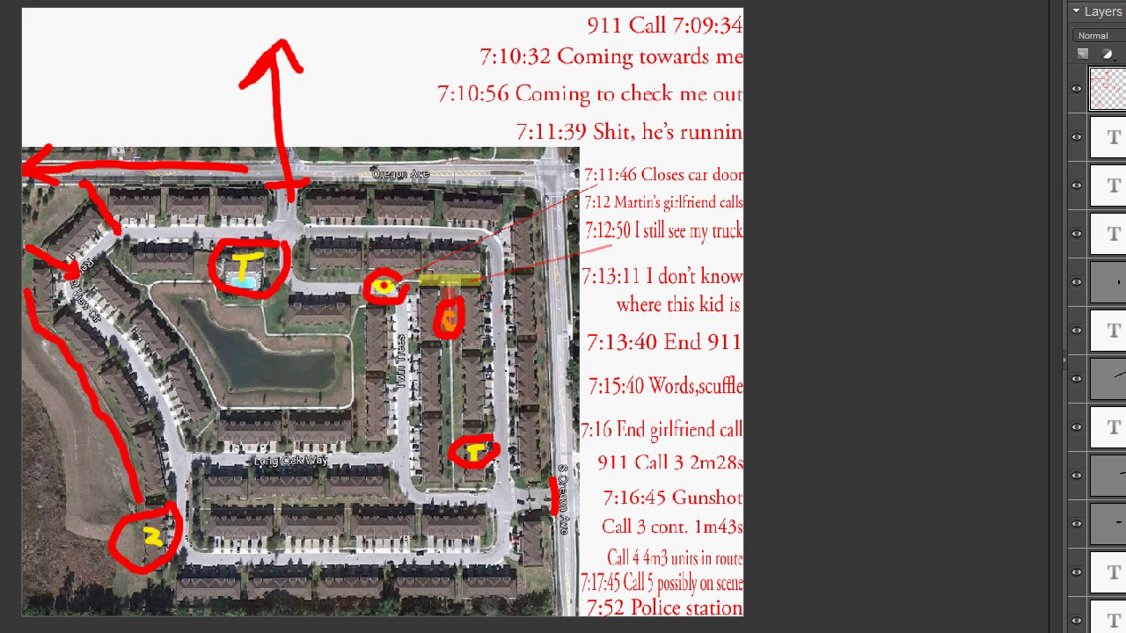
{"action": "mouse_move", "coordinate": [119, 230]}
{"action": "left_mouse_down"}
{"action": "mouse_move", "coordinate": [125, 202]}
{"action": "mouse_move", "coordinate": [103, 228]}
{"action": "left_mouse_up"}
{"action": "mouse_move", "coordinate": [179, 510]}
{"action": "left_mouse_down"}
{"action": "mouse_move", "coordinate": [184, 477]}
{"action": "mouse_move", "coordinate": [150, 383]}
{"action": "mouse_move", "coordinate": [88, 319]}
{"action": "left_mouse_up"}
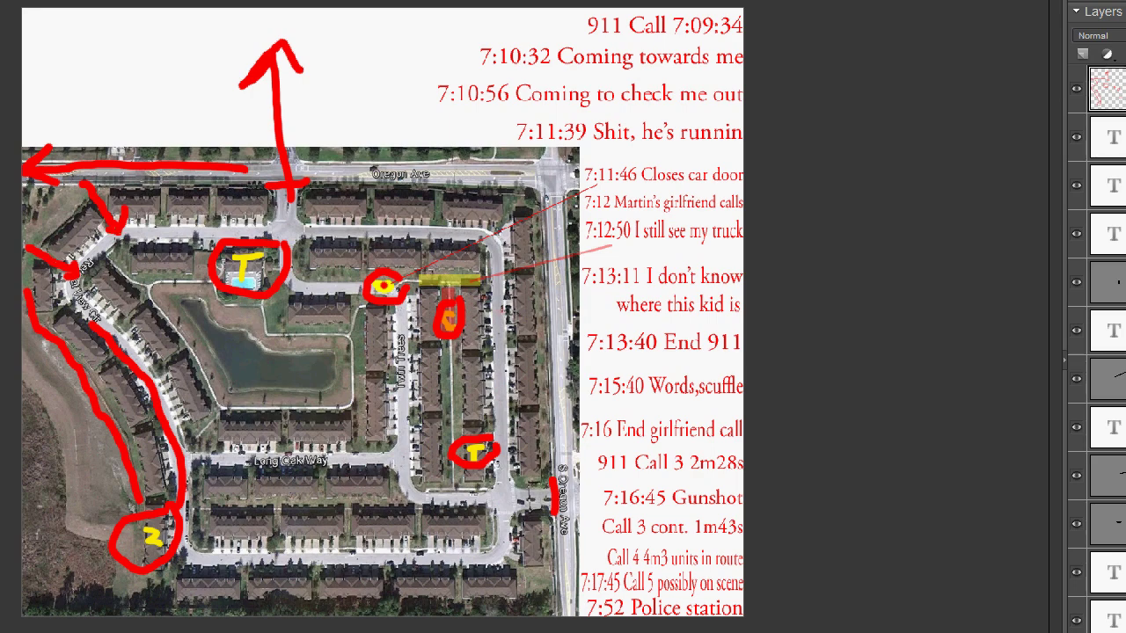
Step: Extend the red route up the west road and thicken it east past the pool
{"action": "mouse_move", "coordinate": [119, 232]}
{"action": "left_mouse_down"}
{"action": "mouse_move", "coordinate": [227, 264]}
{"action": "mouse_move", "coordinate": [242, 262]}
{"action": "mouse_move", "coordinate": [255, 239]}
{"action": "mouse_move", "coordinate": [297, 234]}
{"action": "left_mouse_up"}
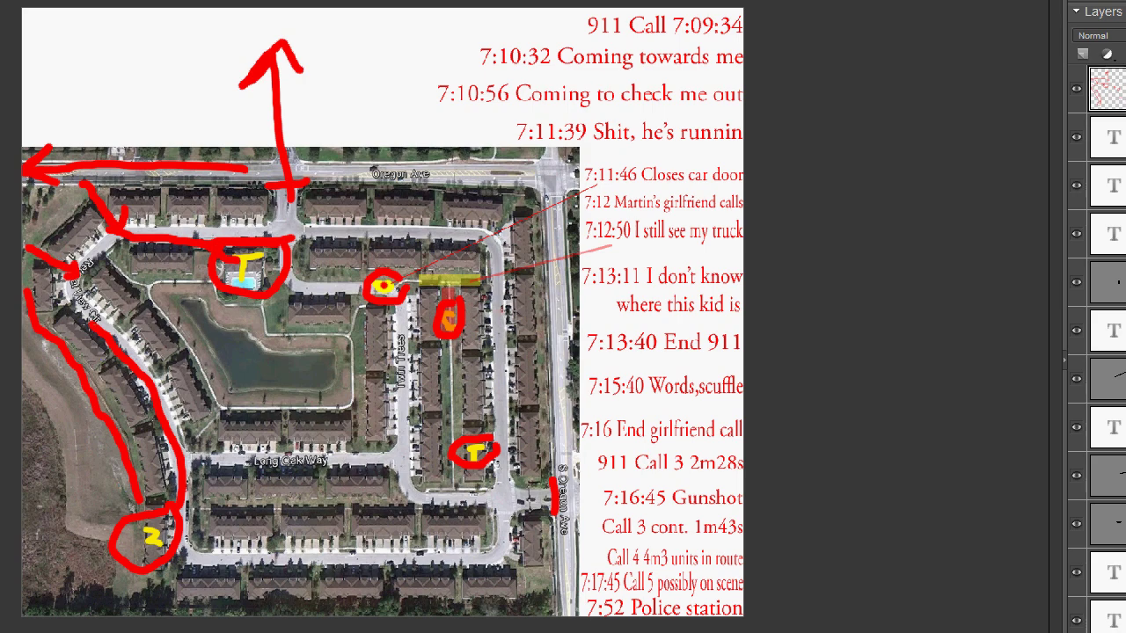
{"action": "mouse_move", "coordinate": [88, 327]}
{"action": "left_mouse_down"}
{"action": "mouse_move", "coordinate": [89, 269]}
{"action": "mouse_move", "coordinate": [148, 229]}
{"action": "mouse_move", "coordinate": [236, 228]}
{"action": "left_mouse_up"}
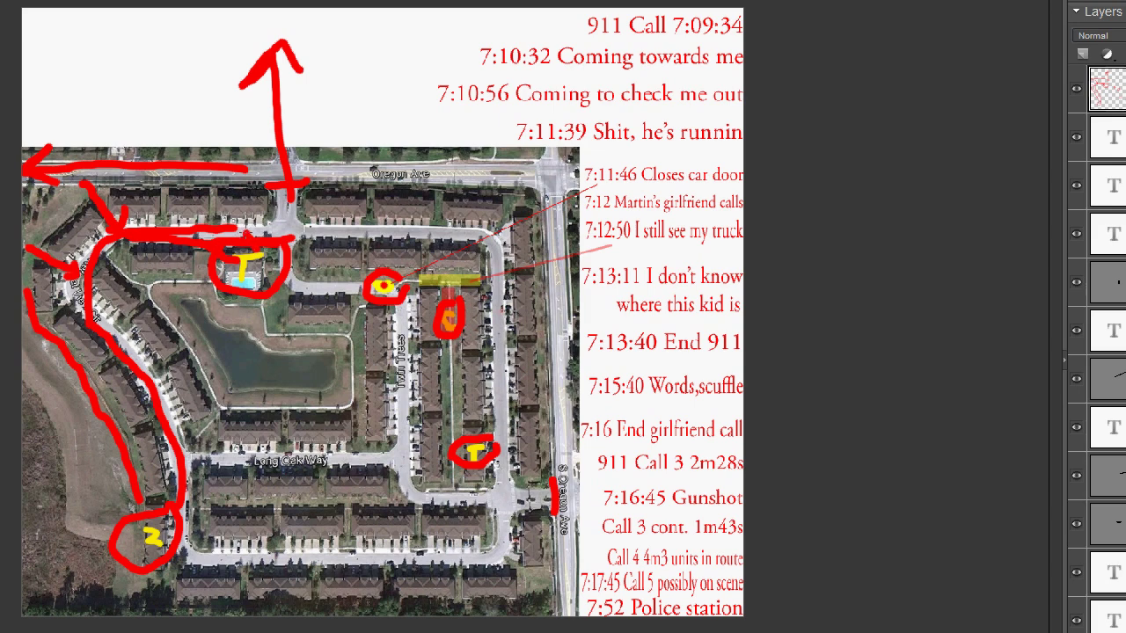
{"action": "mouse_move", "coordinate": [247, 230]}
{"action": "left_mouse_down"}
{"action": "mouse_move", "coordinate": [291, 234]}
{"action": "mouse_move", "coordinate": [299, 276]}
{"action": "mouse_move", "coordinate": [350, 289]}
{"action": "left_mouse_up"}
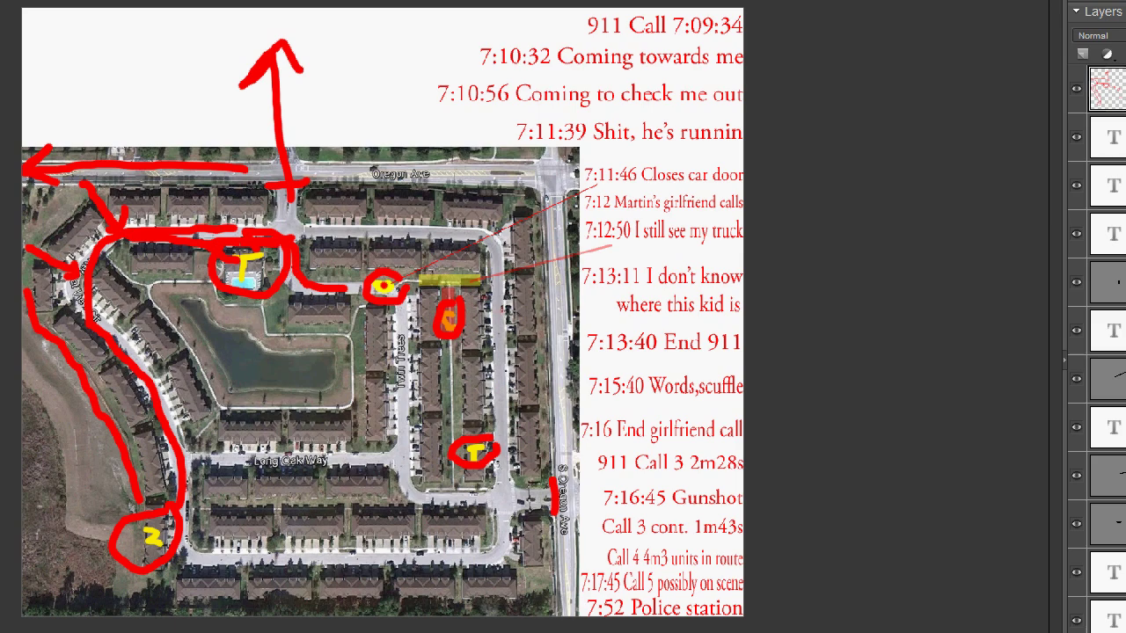
{"action": "mouse_move", "coordinate": [216, 235]}
{"action": "left_mouse_down"}
{"action": "mouse_move", "coordinate": [297, 226]}
{"action": "mouse_move", "coordinate": [292, 280]}
{"action": "mouse_move", "coordinate": [381, 285]}
{"action": "left_mouse_up"}
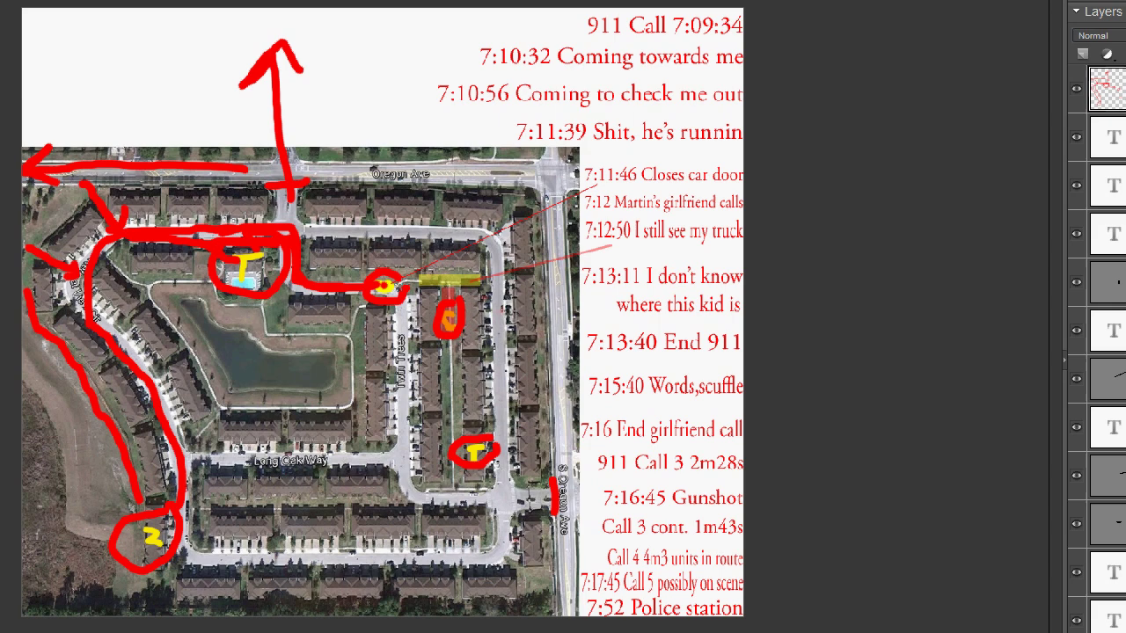
Step: Paint red routes south through the townhouse rows and re-circle the lower T, then delete all red annotations
{"action": "mouse_move", "coordinate": [406, 292]}
{"action": "left_mouse_down"}
{"action": "mouse_move", "coordinate": [402, 359]}
{"action": "mouse_move", "coordinate": [392, 352]}
{"action": "mouse_move", "coordinate": [417, 360]}
{"action": "left_mouse_up"}
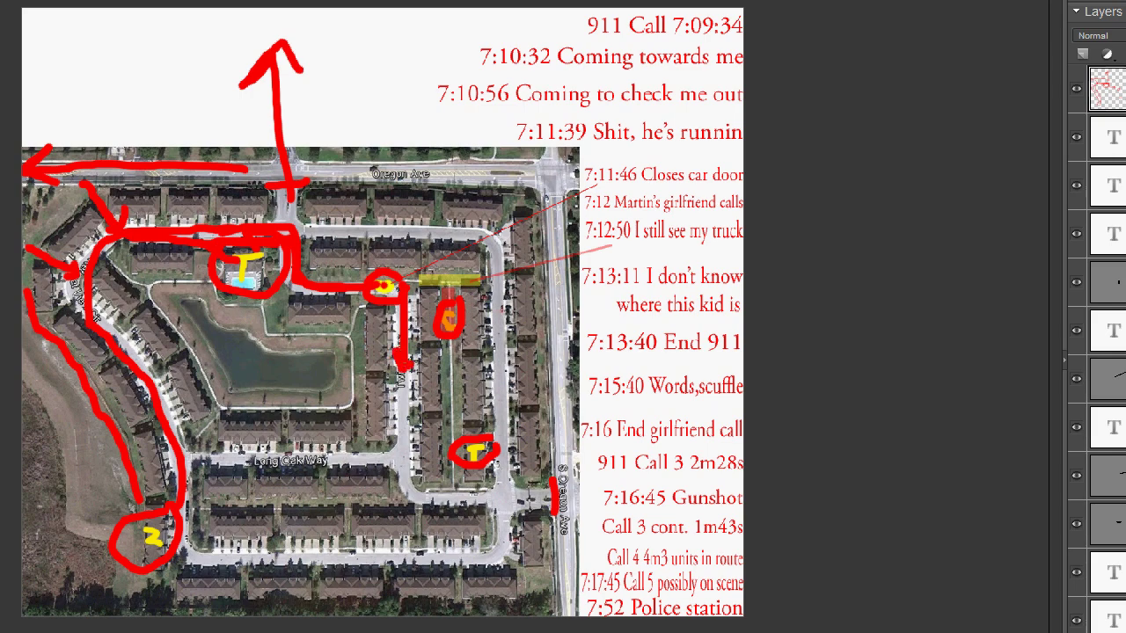
{"action": "mouse_move", "coordinate": [403, 278]}
{"action": "left_mouse_down"}
{"action": "mouse_move", "coordinate": [503, 292]}
{"action": "mouse_move", "coordinate": [498, 376]}
{"action": "mouse_move", "coordinate": [488, 361]}
{"action": "mouse_move", "coordinate": [507, 359]}
{"action": "left_mouse_up"}
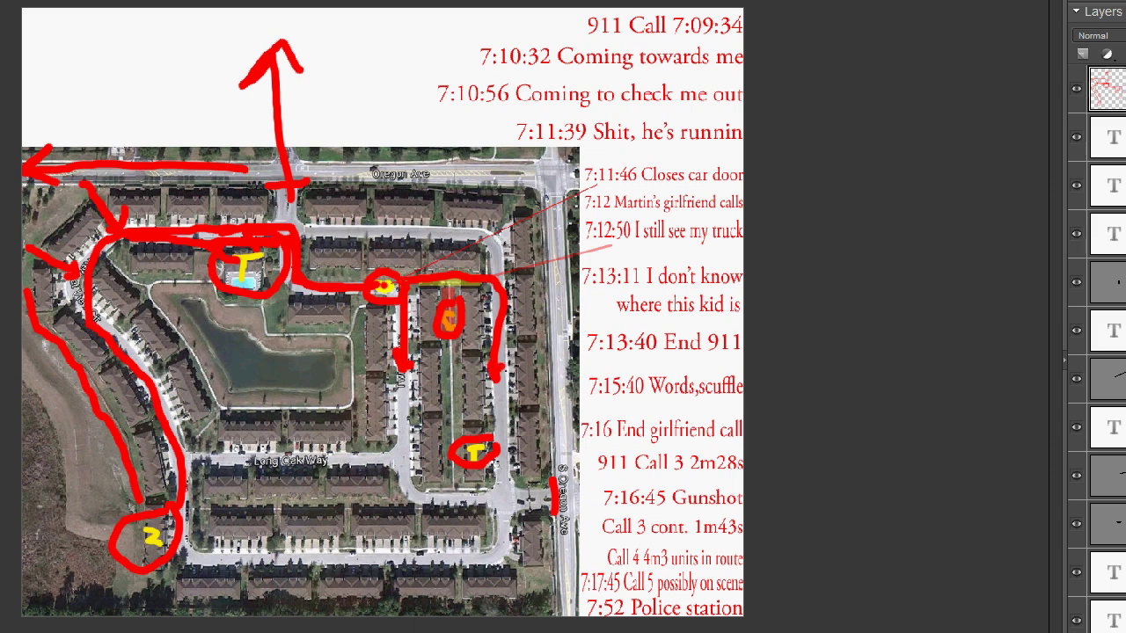
{"action": "left_click_drag", "start_coordinate": [448, 282], "coordinate": [449, 366]}
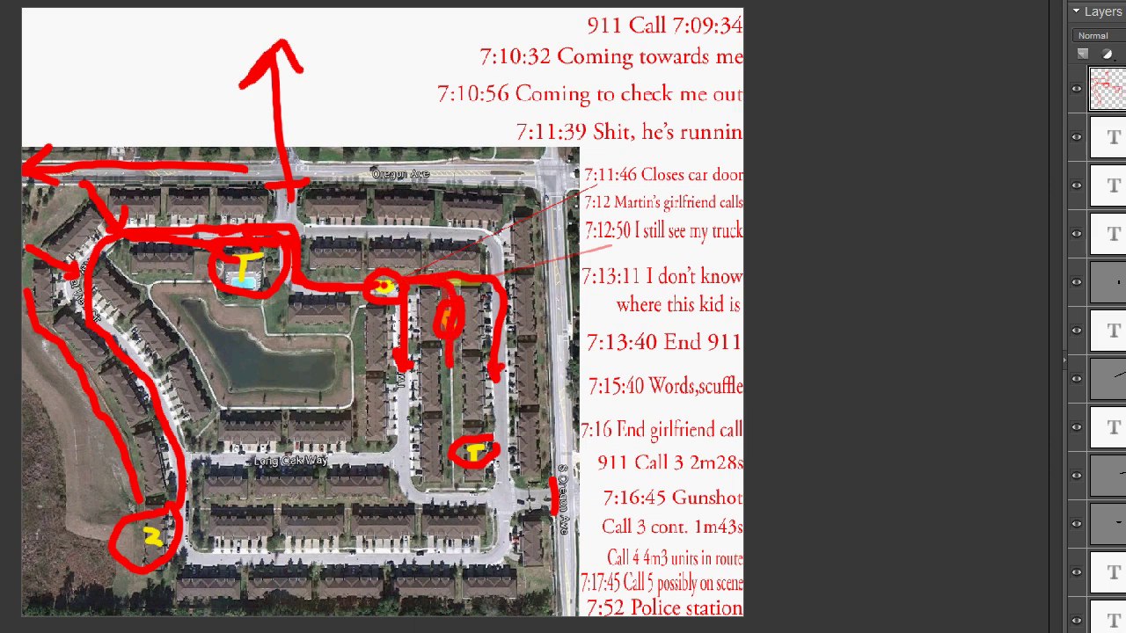
{"action": "mouse_move", "coordinate": [411, 294]}
{"action": "left_mouse_down"}
{"action": "mouse_move", "coordinate": [412, 345]}
{"action": "mouse_move", "coordinate": [437, 345]}
{"action": "mouse_move", "coordinate": [413, 407]}
{"action": "mouse_move", "coordinate": [436, 414]}
{"action": "left_mouse_up"}
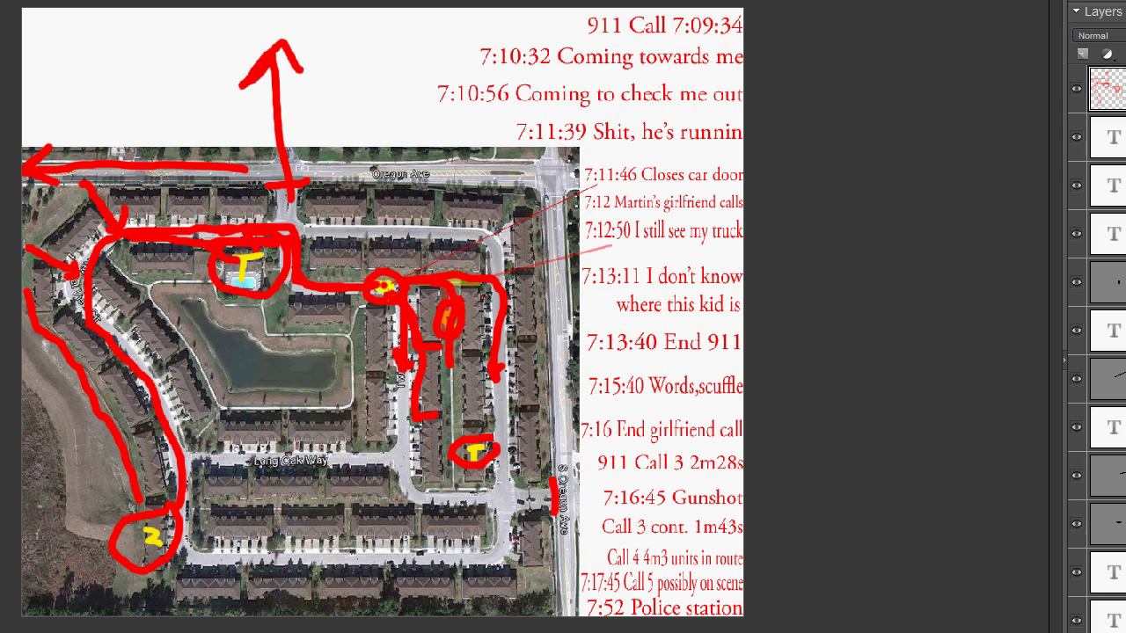
{"action": "mouse_move", "coordinate": [480, 428]}
{"action": "left_mouse_down"}
{"action": "mouse_move", "coordinate": [450, 443]}
{"action": "mouse_move", "coordinate": [496, 459]}
{"action": "left_mouse_up"}
{"action": "key", "text": "ctrl+a"}
{"action": "key", "text": "Delete"}
Step: Draw a red route from the 2 onto Long Oak Way and east past the pool T
{"action": "mouse_move", "coordinate": [178, 530]}
{"action": "left_mouse_down"}
{"action": "mouse_move", "coordinate": [184, 475]}
{"action": "mouse_move", "coordinate": [212, 458]}
{"action": "mouse_move", "coordinate": [401, 456]}
{"action": "mouse_move", "coordinate": [410, 335]}
{"action": "mouse_move", "coordinate": [385, 287]}
{"action": "mouse_move", "coordinate": [350, 283]}
{"action": "left_mouse_up"}
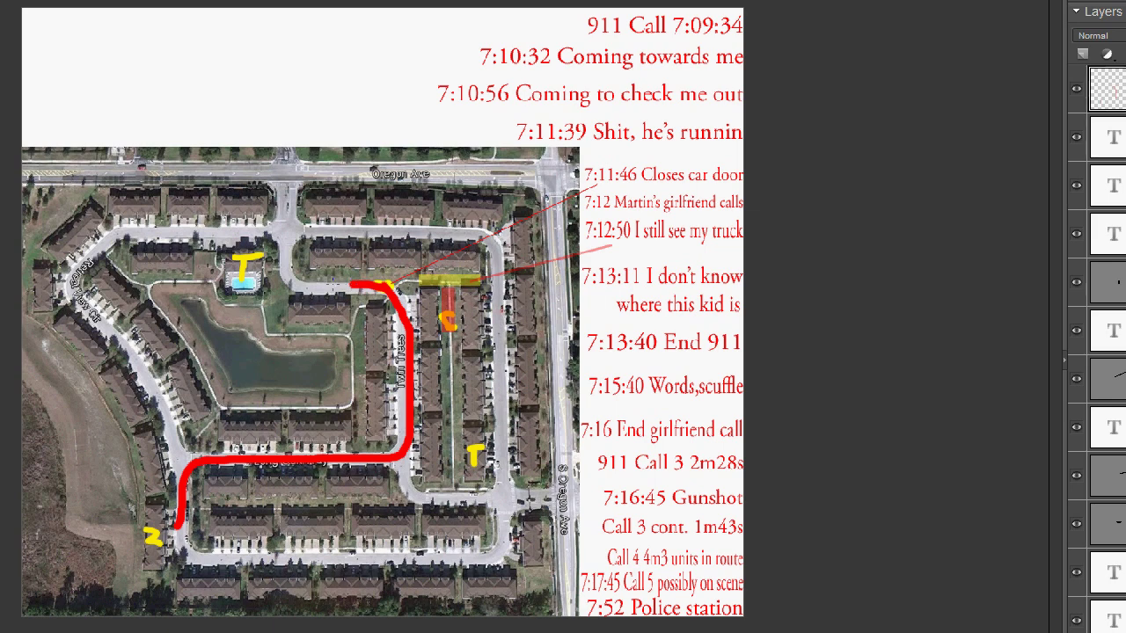
{"action": "left_click_drag", "start_coordinate": [272, 262], "coordinate": [269, 270]}
{"action": "left_click_drag", "start_coordinate": [267, 269], "coordinate": [398, 274]}
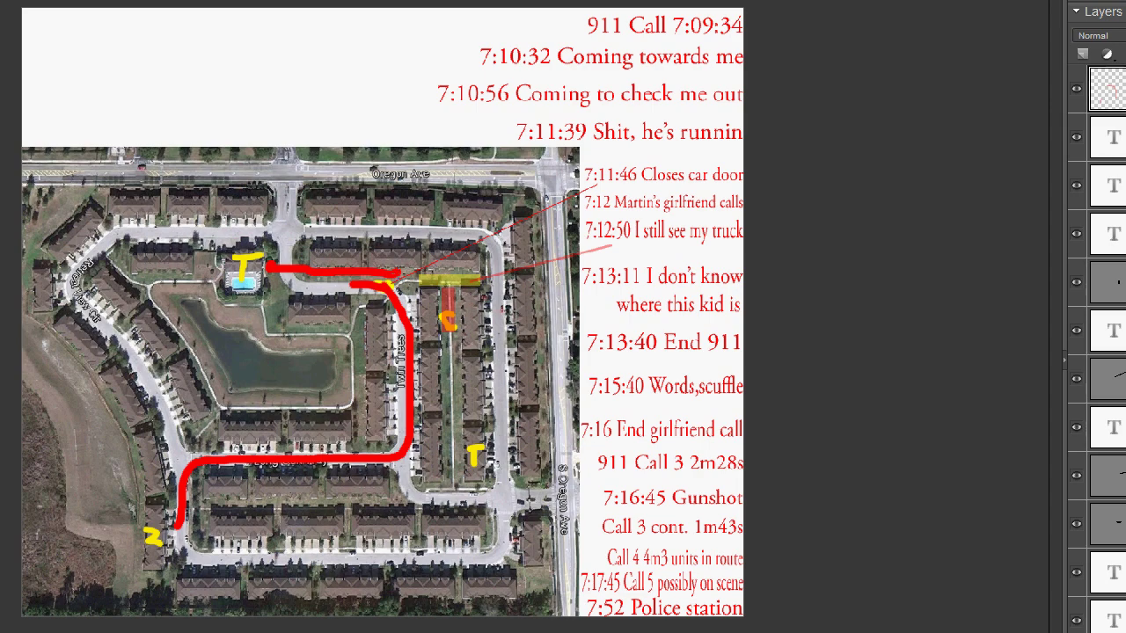
Step: Branch red routes down and east through the rows, and loop over part of the vertical route
{"action": "mouse_move", "coordinate": [400, 271]}
{"action": "left_mouse_down"}
{"action": "mouse_move", "coordinate": [403, 343]}
{"action": "mouse_move", "coordinate": [450, 349]}
{"action": "left_mouse_up"}
{"action": "mouse_move", "coordinate": [403, 291]}
{"action": "left_mouse_down"}
{"action": "mouse_move", "coordinate": [405, 405]}
{"action": "mouse_move", "coordinate": [445, 417]}
{"action": "mouse_move", "coordinate": [422, 490]}
{"action": "mouse_move", "coordinate": [452, 489]}
{"action": "left_mouse_up"}
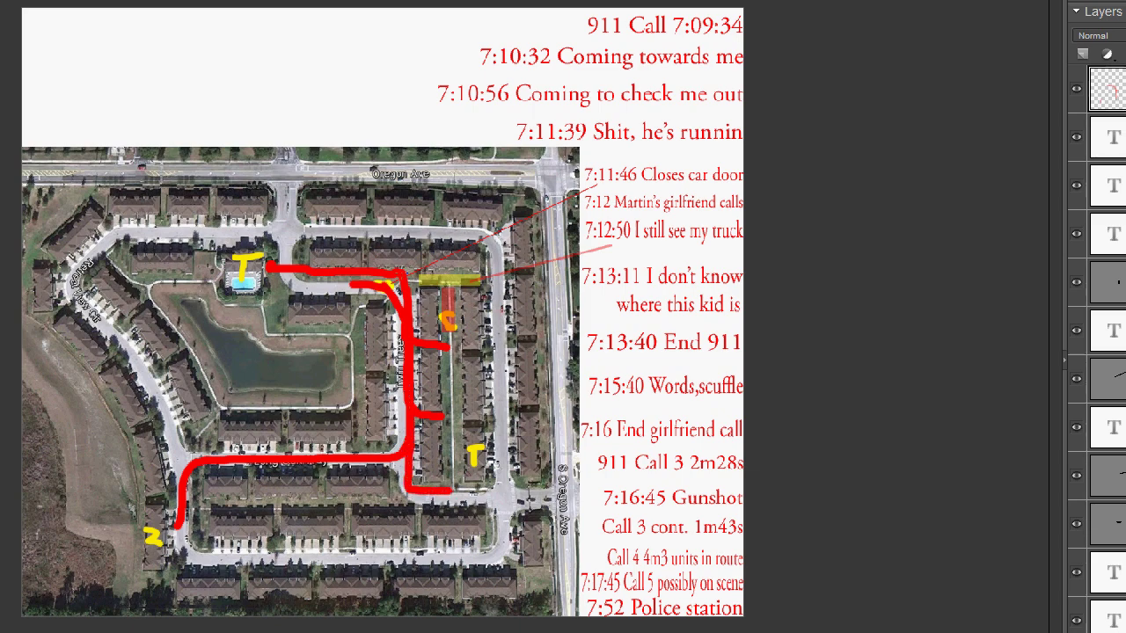
{"action": "mouse_move", "coordinate": [402, 271]}
{"action": "left_mouse_down"}
{"action": "mouse_move", "coordinate": [444, 274]}
{"action": "mouse_move", "coordinate": [454, 425]}
{"action": "left_mouse_up"}
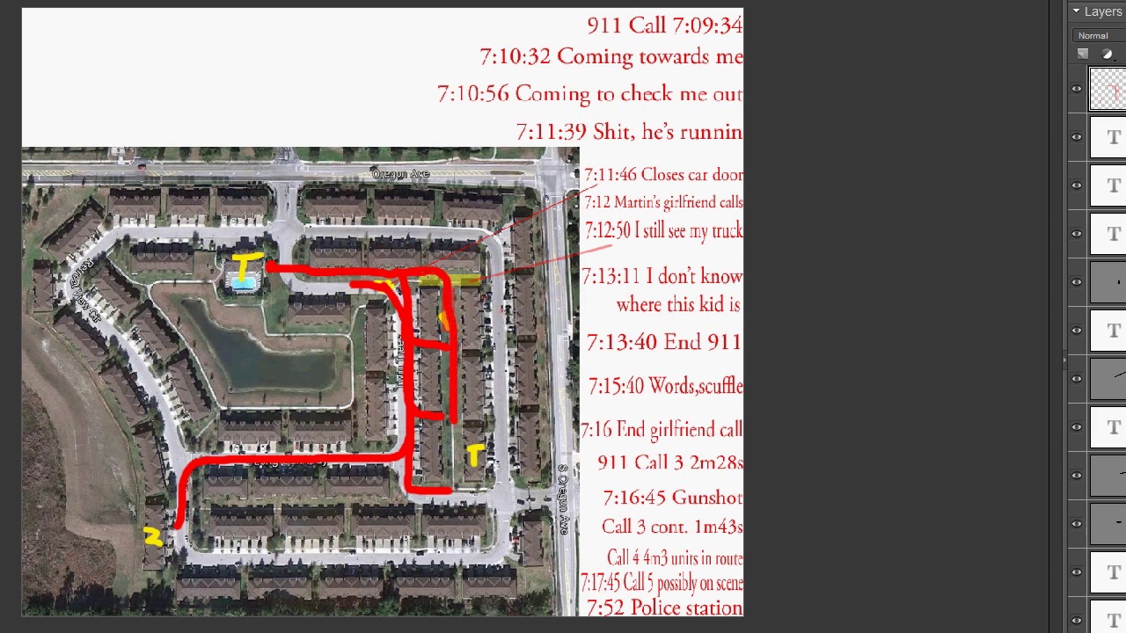
{"action": "mouse_move", "coordinate": [424, 276]}
{"action": "left_mouse_down"}
{"action": "mouse_move", "coordinate": [487, 273]}
{"action": "mouse_move", "coordinate": [502, 454]}
{"action": "left_mouse_up"}
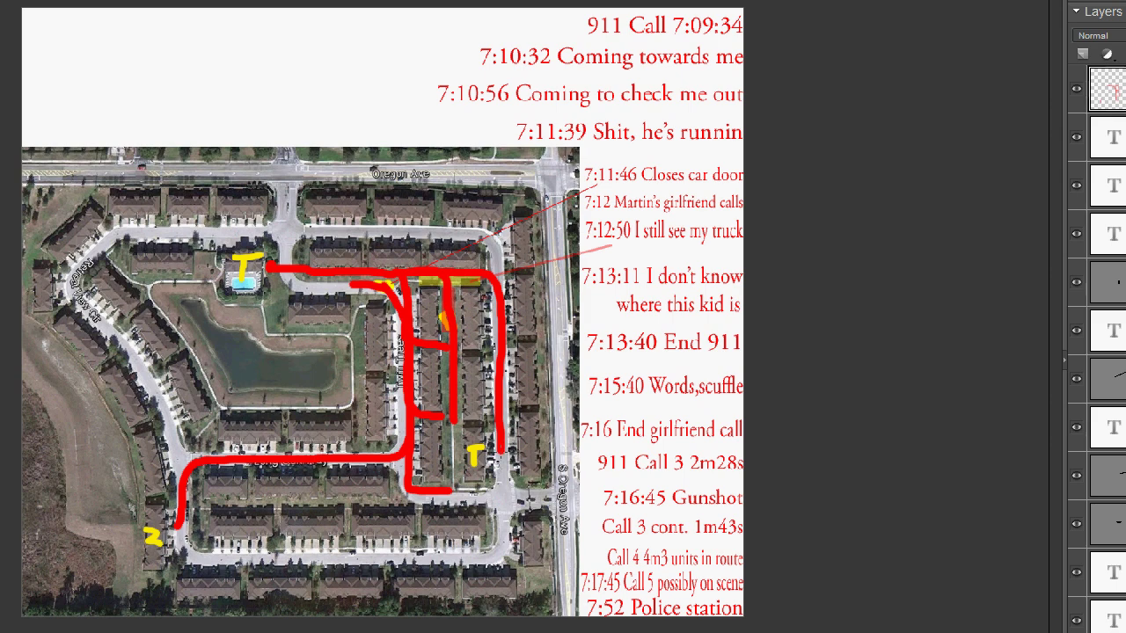
{"action": "mouse_move", "coordinate": [466, 306]}
{"action": "left_mouse_down"}
{"action": "mouse_move", "coordinate": [450, 297]}
{"action": "mouse_move", "coordinate": [426, 314]}
{"action": "mouse_move", "coordinate": [477, 304]}
{"action": "mouse_move", "coordinate": [452, 298]}
{"action": "left_mouse_up"}
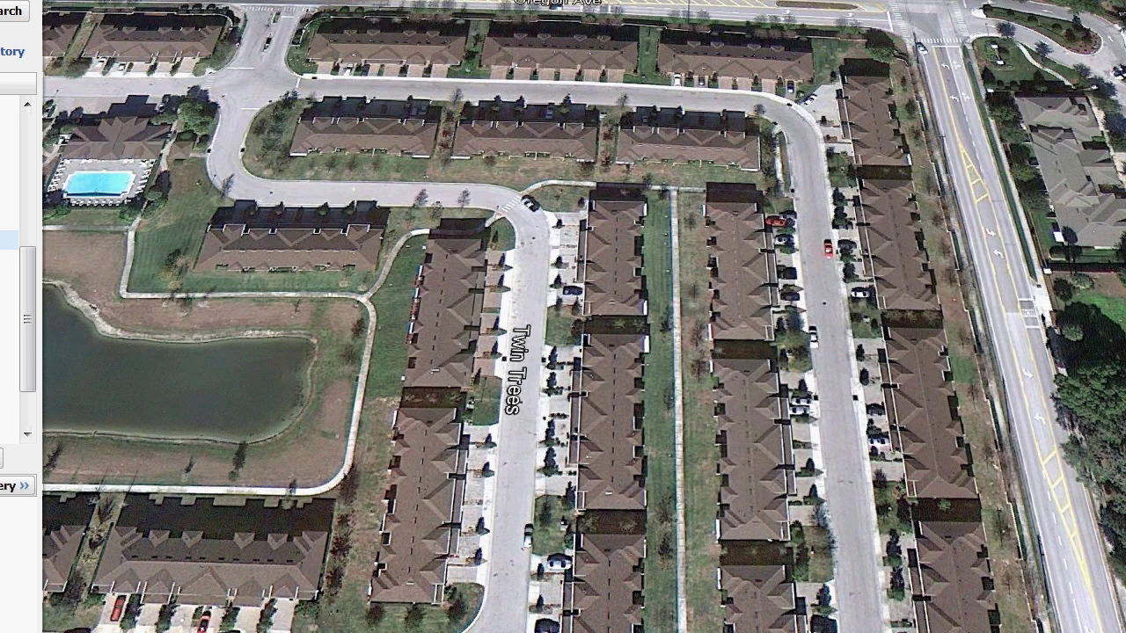
Step: Show the Police Report and a witness's placemarks, then zoom onto the walkway behind the Twin Trees homes
{"action": "left_click_drag", "start_coordinate": [28, 317], "coordinate": [28, 202]}
{"action": "left_click", "coordinate": [11, 217]}
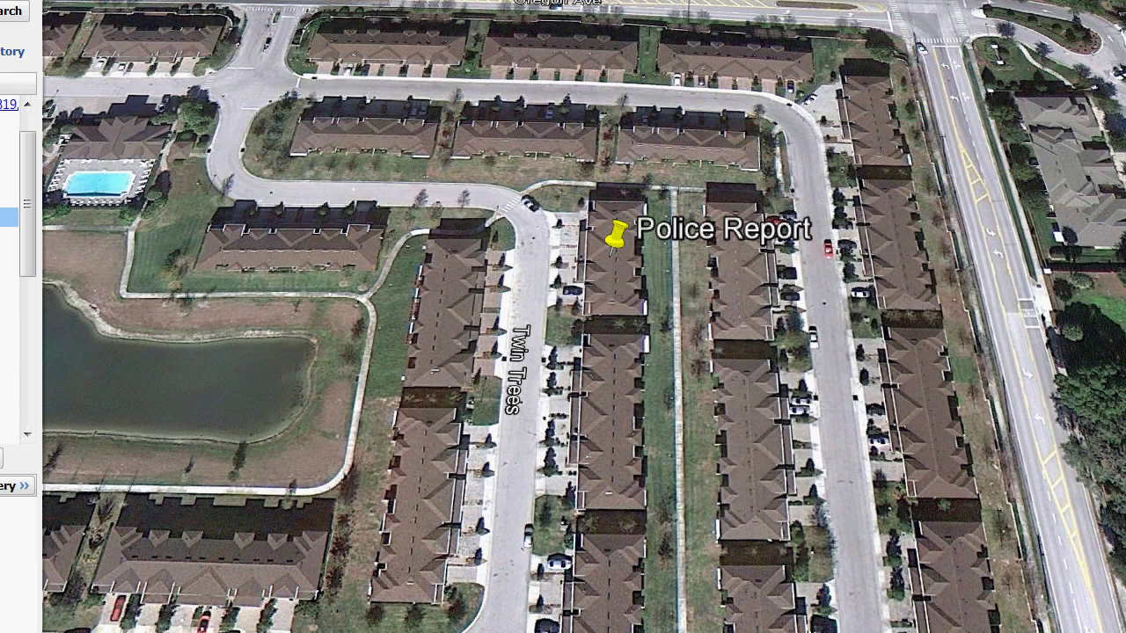
{"action": "left_click_drag", "start_coordinate": [27, 239], "coordinate": [27, 316]}
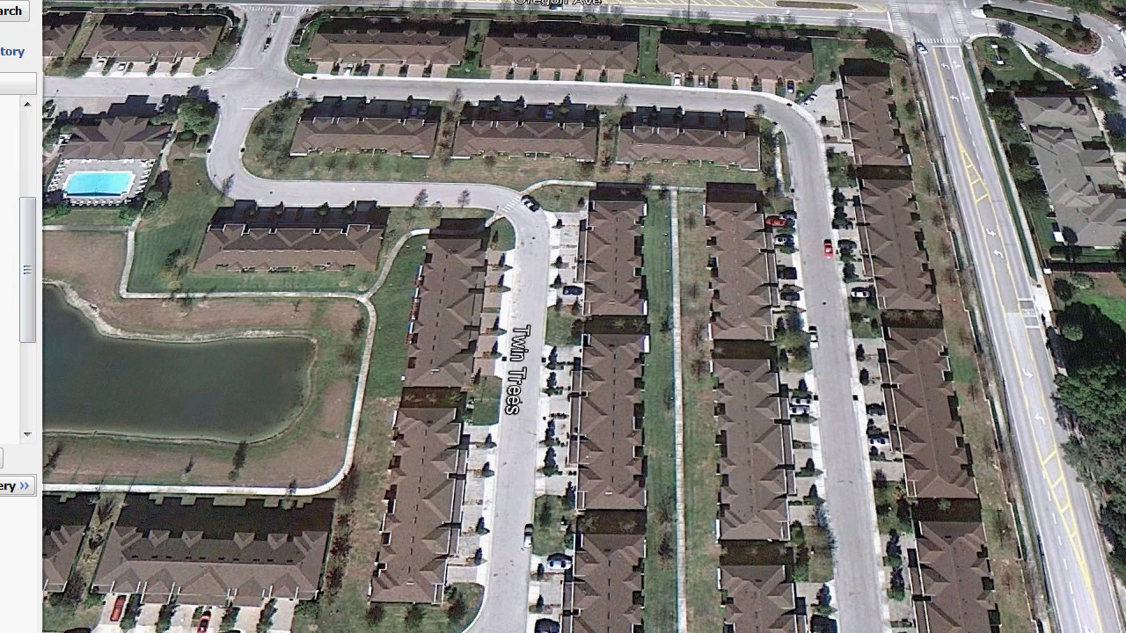
{"action": "left_click", "coordinate": [8, 357]}
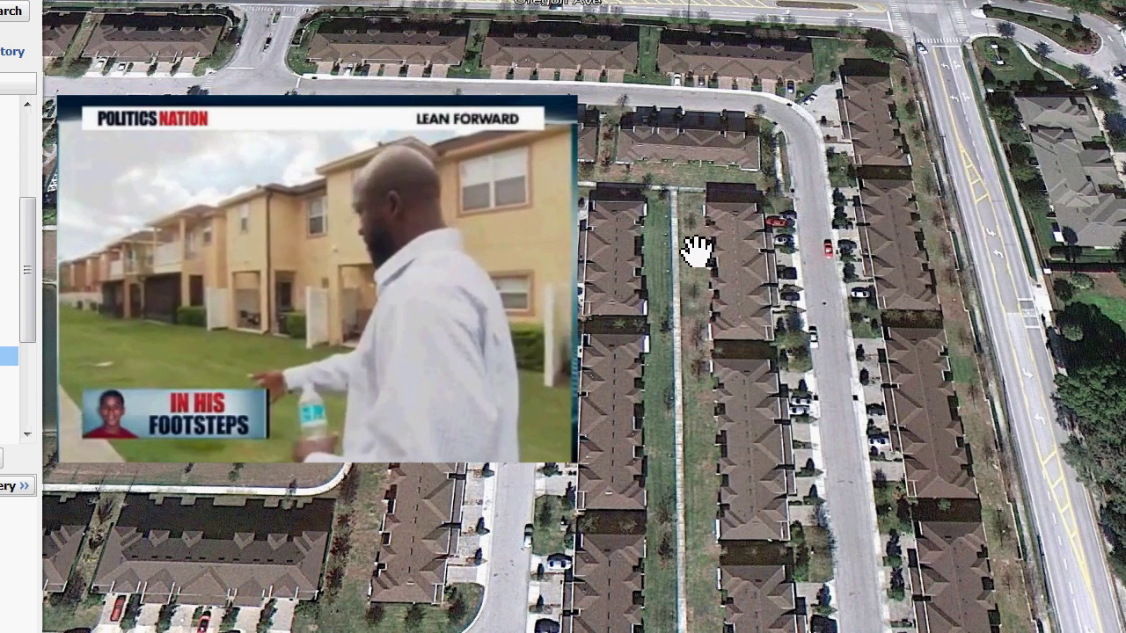
{"action": "scroll", "coordinate": [691, 253], "scroll_direction": "up", "scroll_amount": 5}
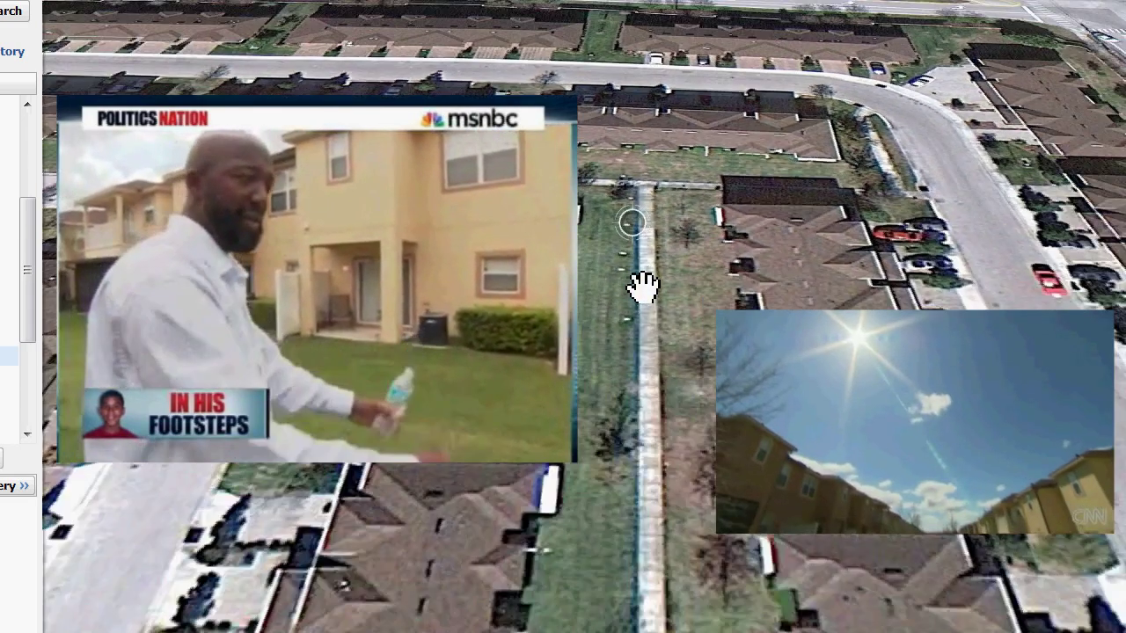
{"action": "scroll", "coordinate": [647, 286], "scroll_direction": "up", "scroll_amount": 3}
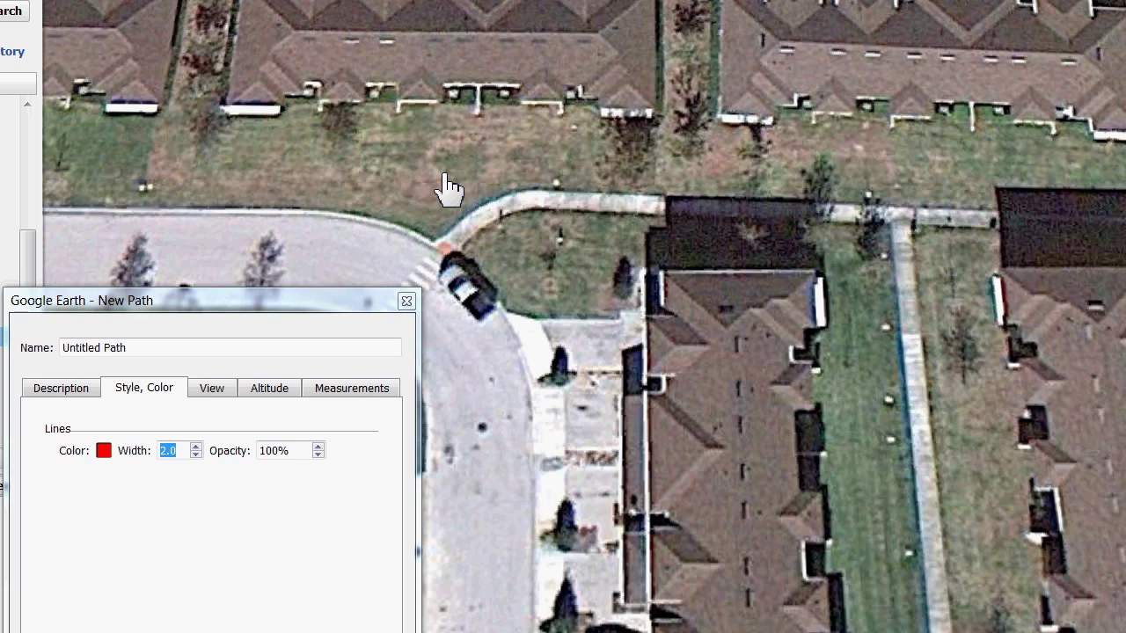
Step: Draw a three-point red path down the walkway behind the Twin Trees homes
{"action": "left_click", "coordinate": [441, 174]}
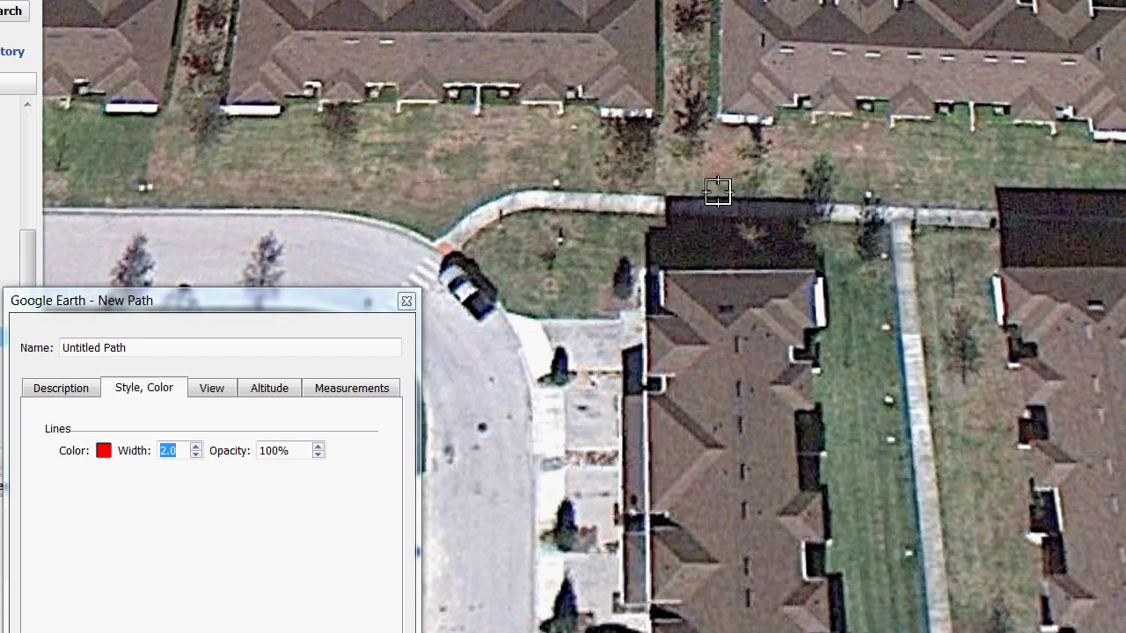
{"action": "left_click", "coordinate": [857, 255]}
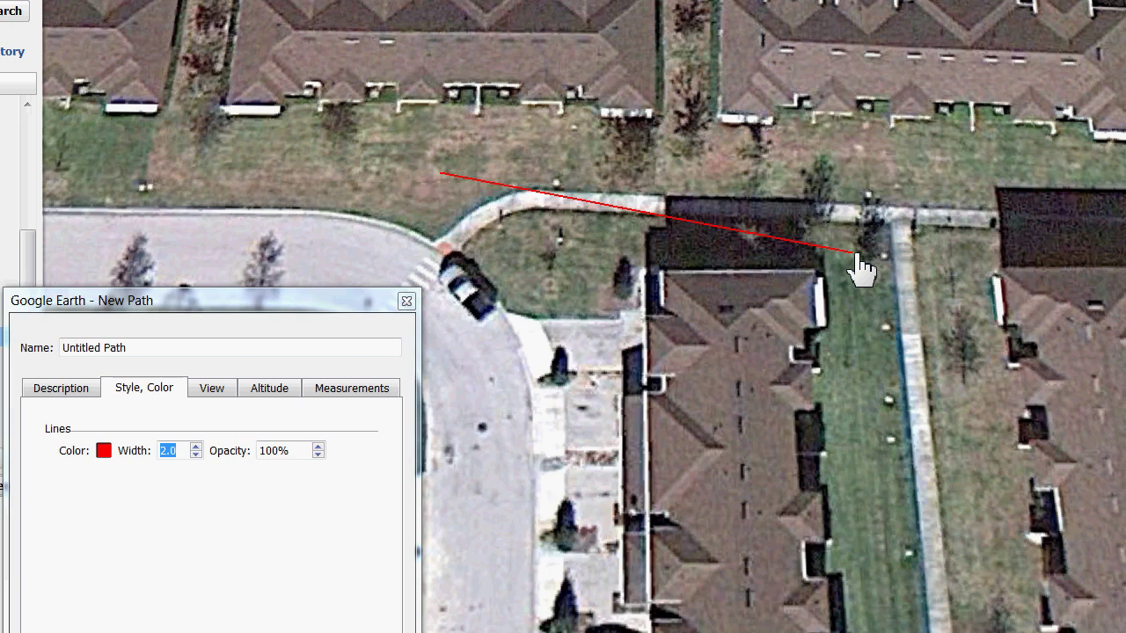
{"action": "left_click", "coordinate": [897, 363]}
Step: View the path's length in kilometers, meters and yards: 43.7 meters, 47.8 yards
{"action": "left_click", "coordinate": [343, 392]}
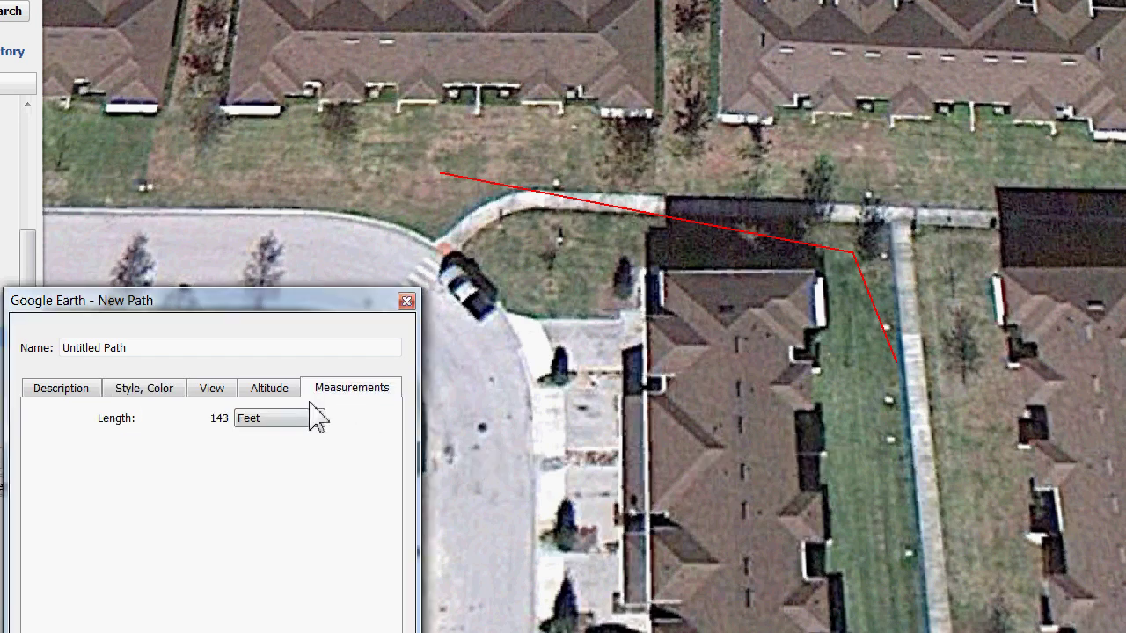
{"action": "left_click", "coordinate": [315, 421]}
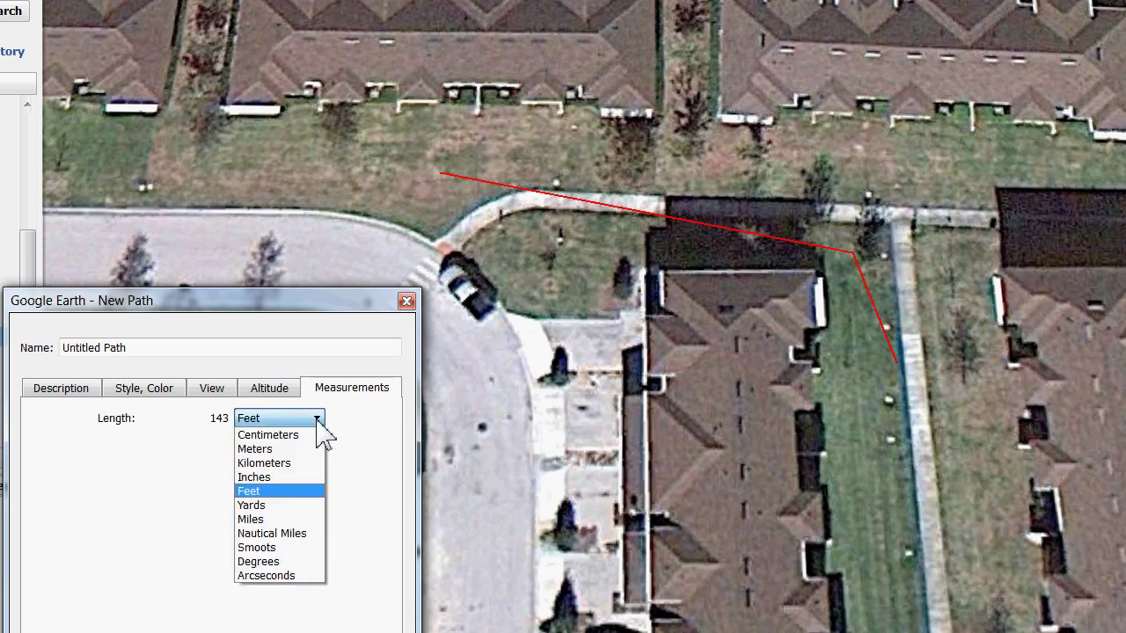
{"action": "left_click", "coordinate": [264, 462]}
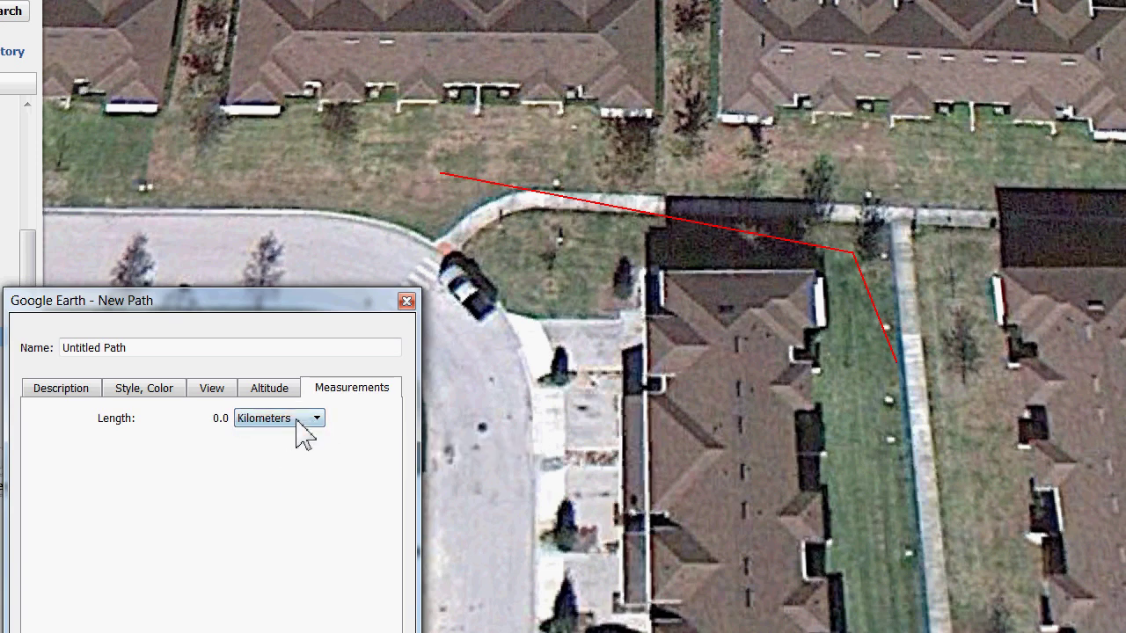
{"action": "left_click", "coordinate": [296, 420]}
{"action": "left_click", "coordinate": [287, 449]}
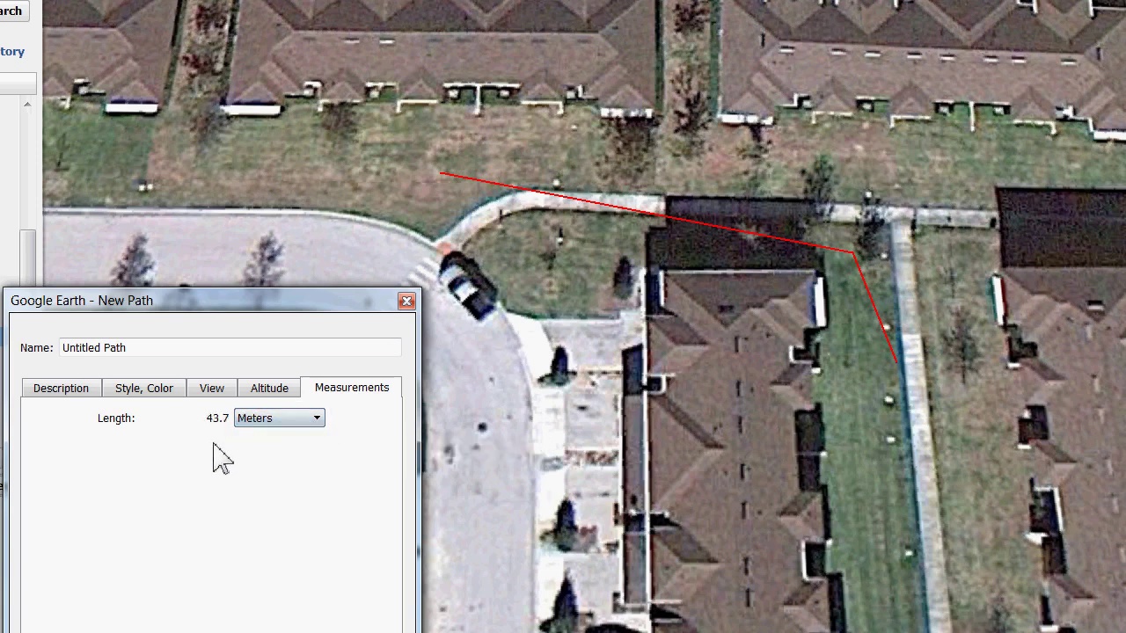
{"action": "left_click", "coordinate": [276, 421]}
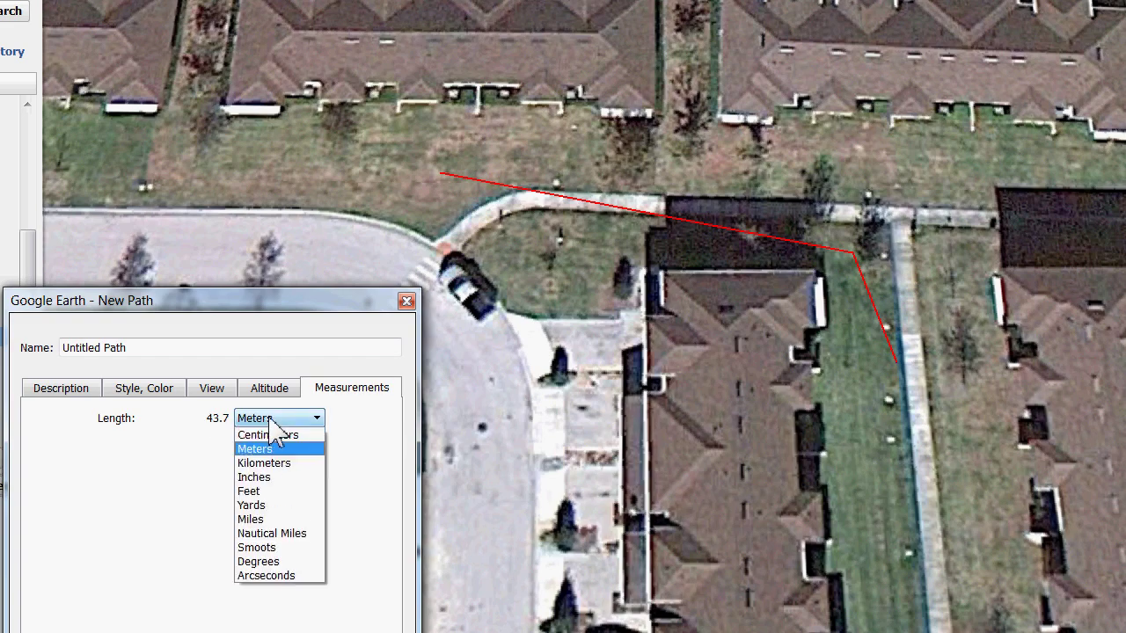
{"action": "left_click", "coordinate": [246, 507]}
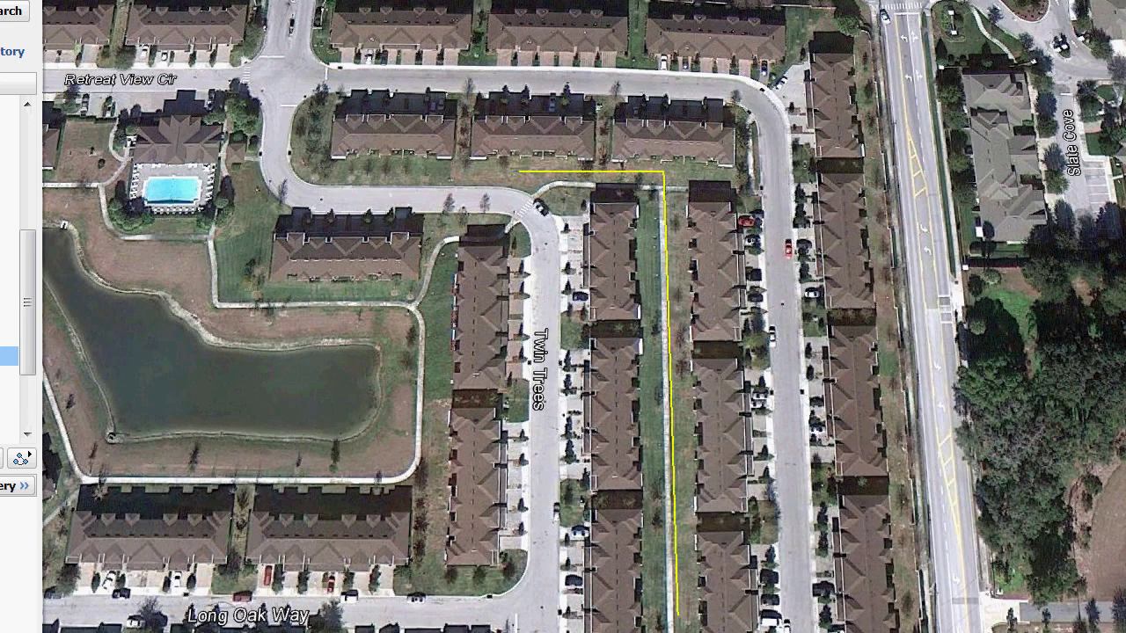
Step: Measure the yellow path in its properties: 185 yards, 169 meters, 554 feet, then close it
{"action": "right_click", "coordinate": [8, 363]}
{"action": "left_click", "coordinate": [53, 626]}
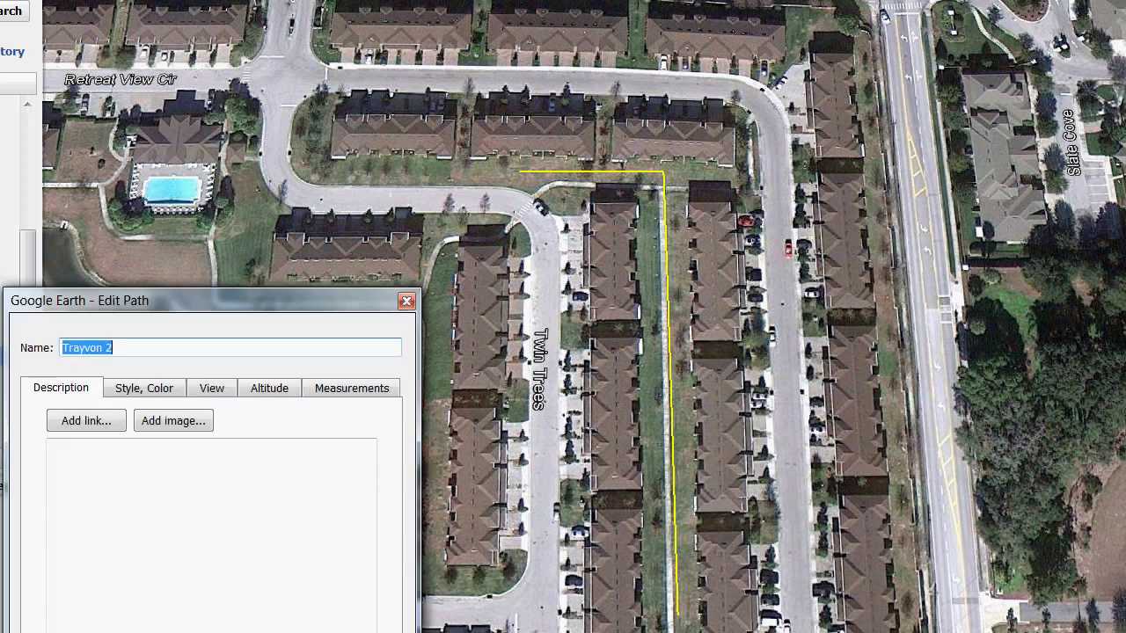
{"action": "left_click", "coordinate": [345, 394]}
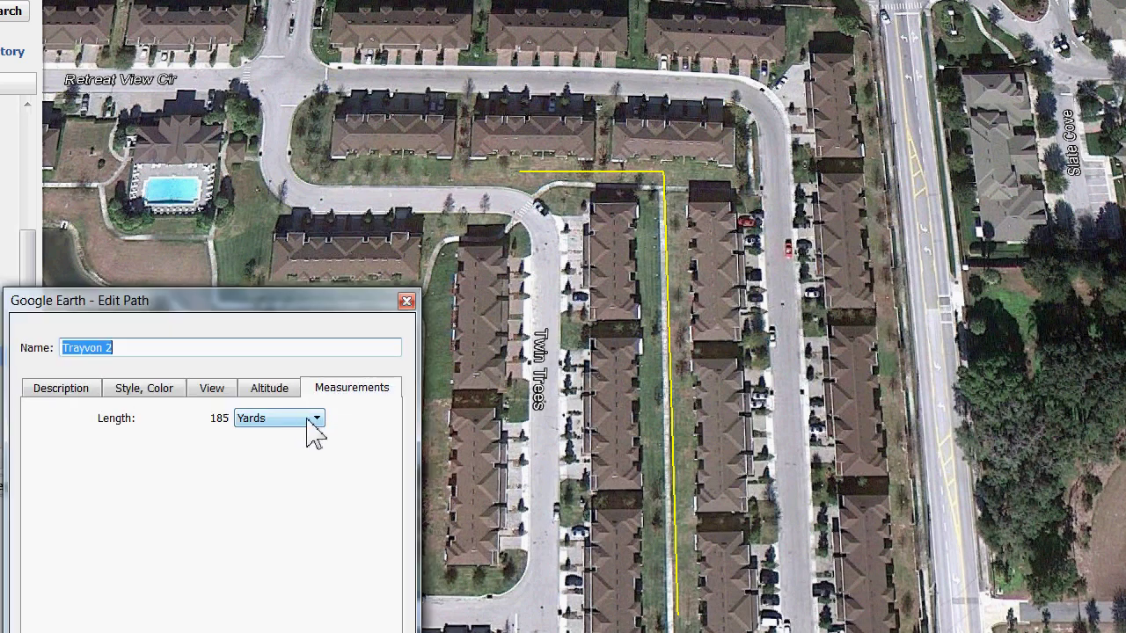
{"action": "left_click", "coordinate": [315, 421]}
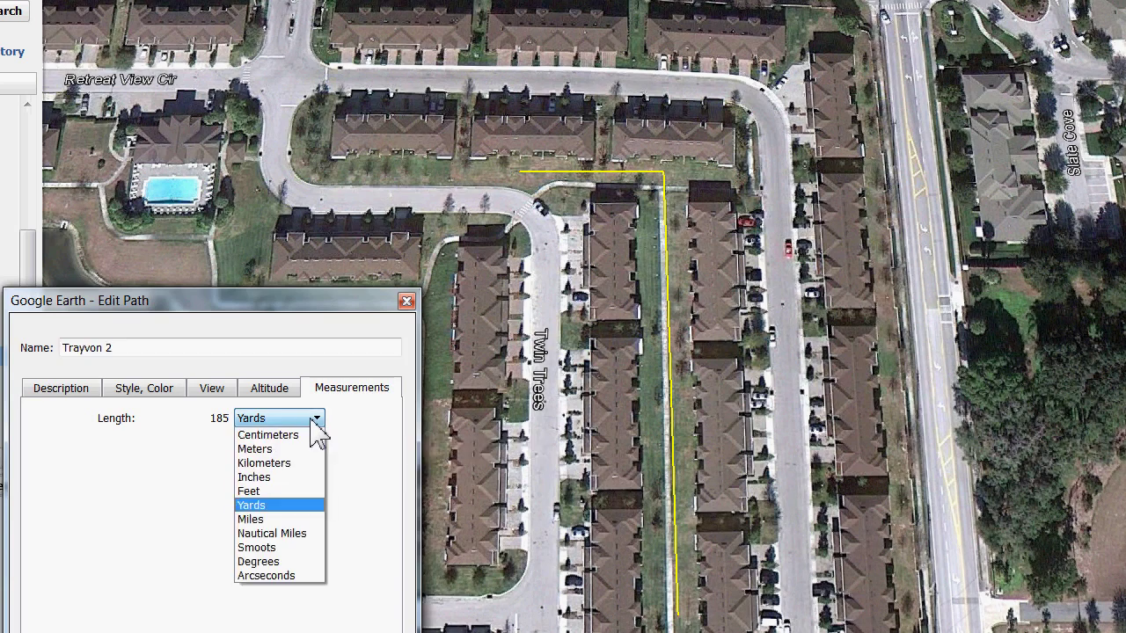
{"action": "left_click", "coordinate": [282, 450]}
{"action": "left_click", "coordinate": [287, 421]}
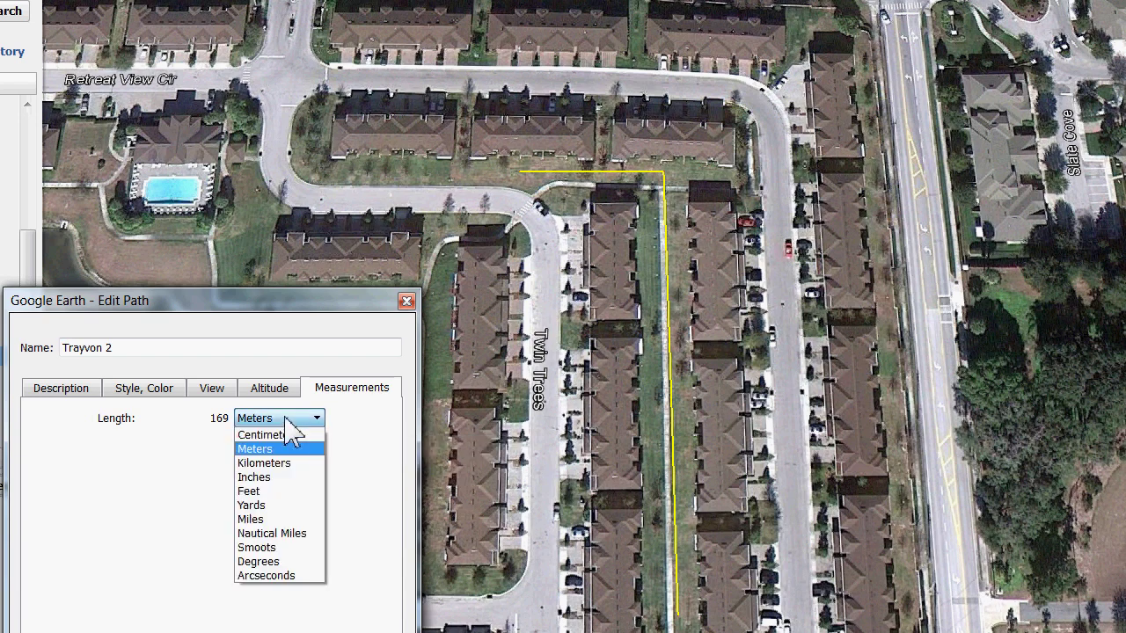
{"action": "left_click", "coordinate": [263, 491]}
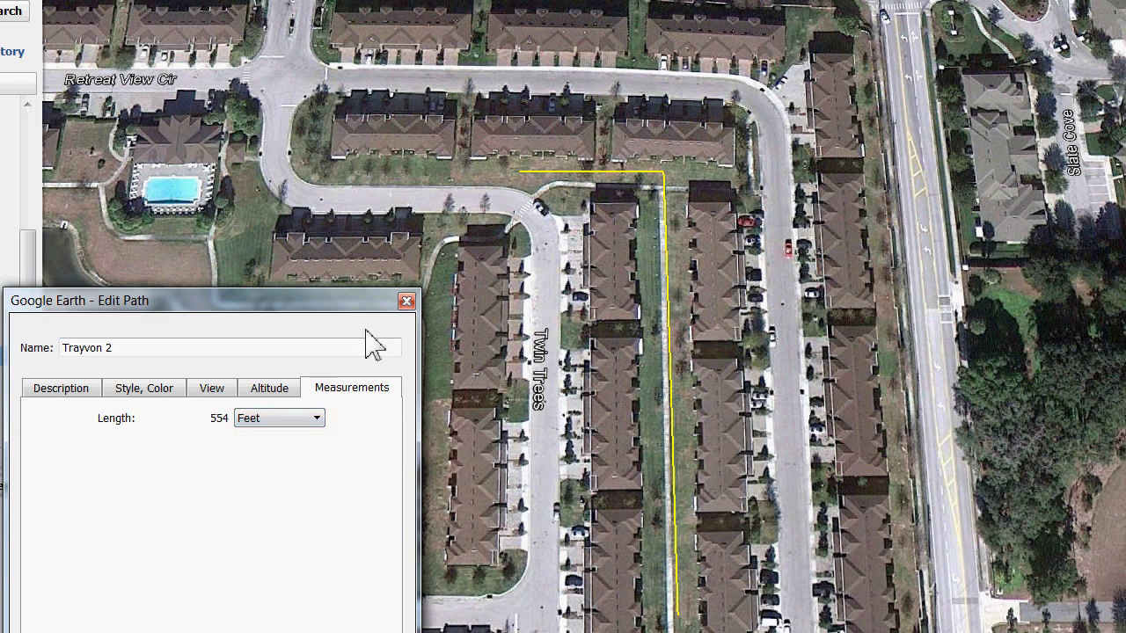
{"action": "left_click", "coordinate": [408, 302]}
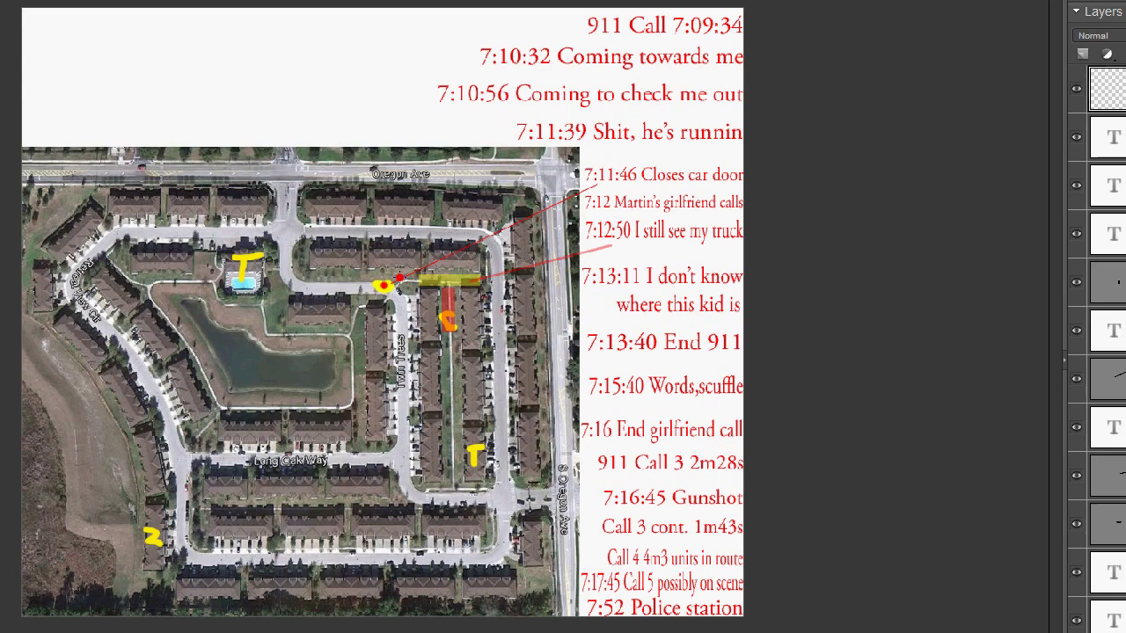
Step: Paint a red route east from the dot, underline 7:11:39 and 7:13:40 End 911, and join them vertically
{"action": "mouse_move", "coordinate": [400, 279]}
{"action": "left_mouse_down"}
{"action": "mouse_move", "coordinate": [446, 281]}
{"action": "mouse_move", "coordinate": [450, 453]}
{"action": "mouse_move", "coordinate": [468, 454]}
{"action": "left_mouse_up"}
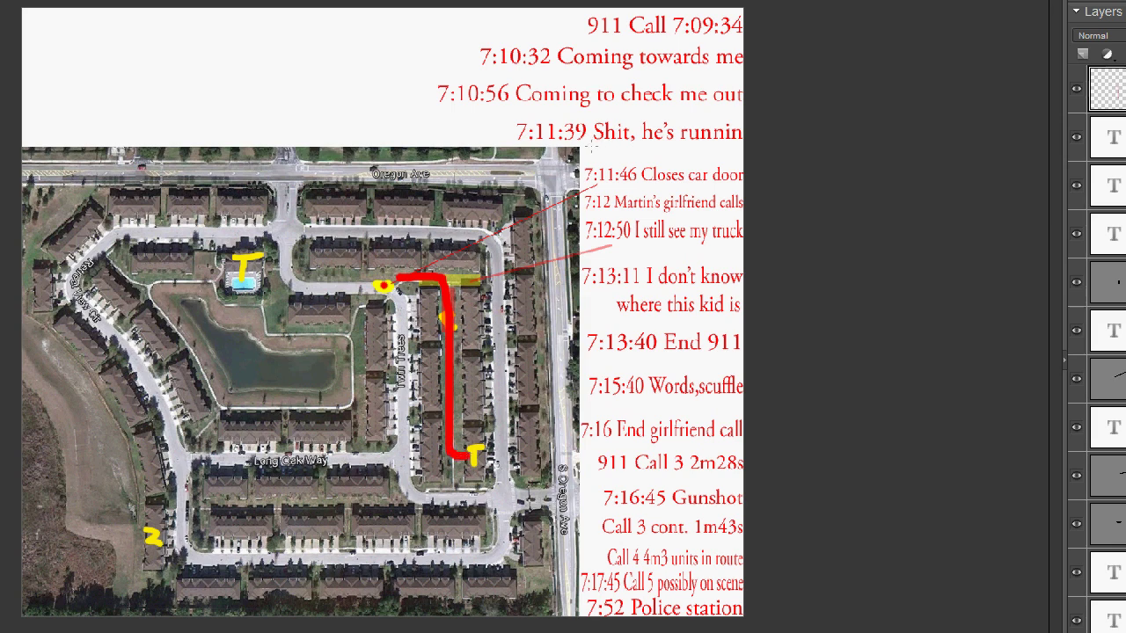
{"action": "left_click_drag", "start_coordinate": [593, 147], "coordinate": [518, 151]}
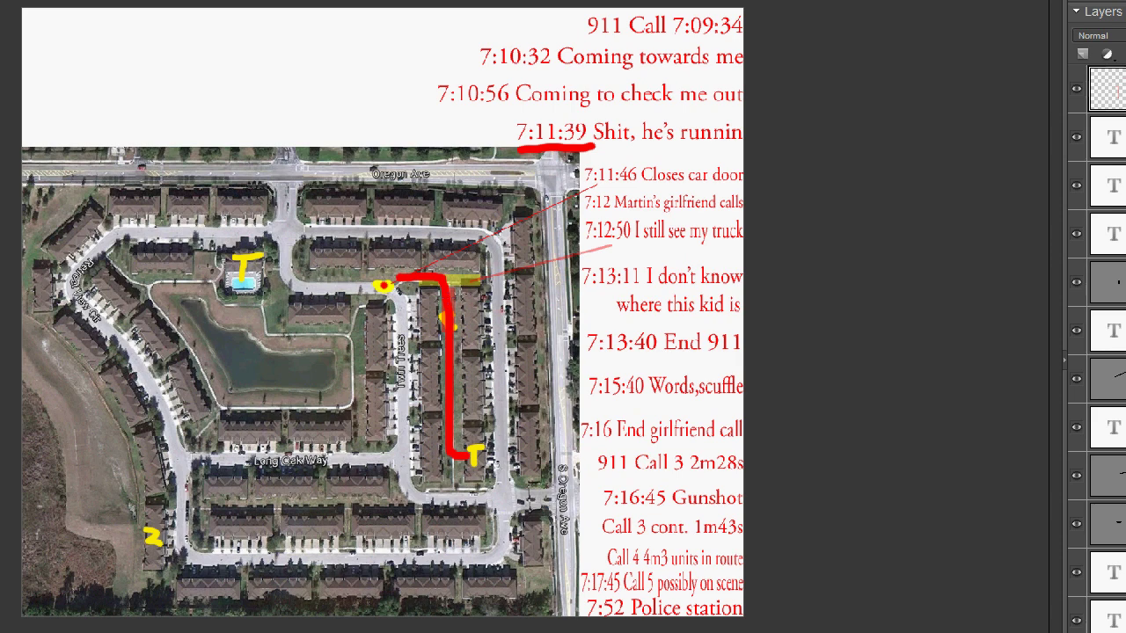
{"action": "mouse_move", "coordinate": [471, 293]}
{"action": "left_mouse_down"}
{"action": "mouse_move", "coordinate": [414, 298]}
{"action": "mouse_move", "coordinate": [436, 317]}
{"action": "mouse_move", "coordinate": [485, 301]}
{"action": "mouse_move", "coordinate": [471, 290]}
{"action": "left_mouse_up"}
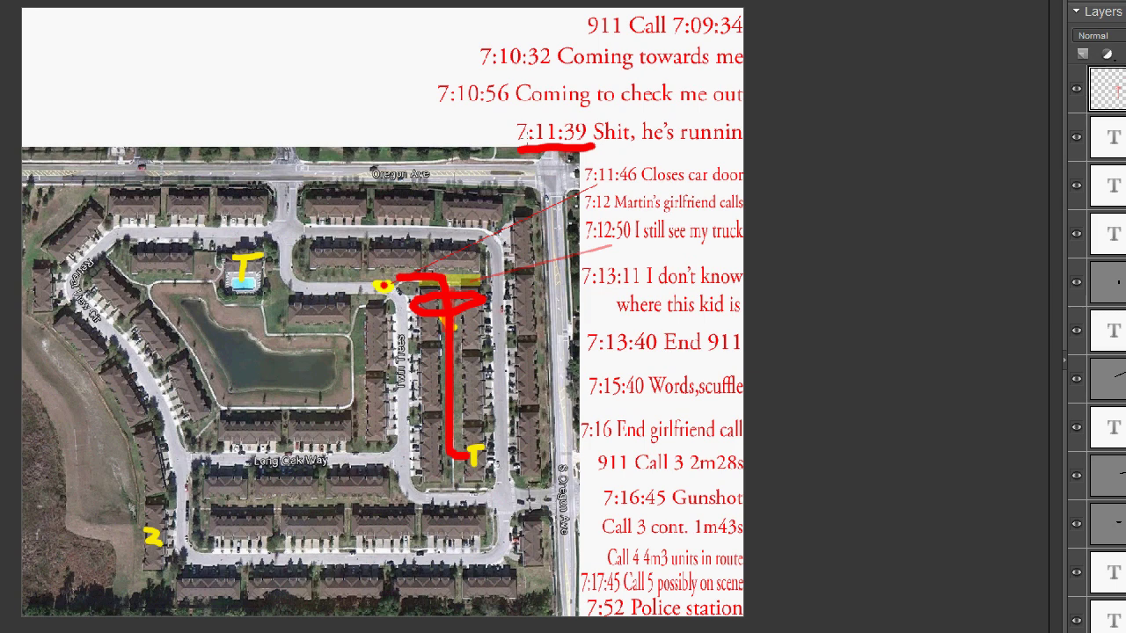
{"action": "left_click_drag", "start_coordinate": [731, 356], "coordinate": [582, 356]}
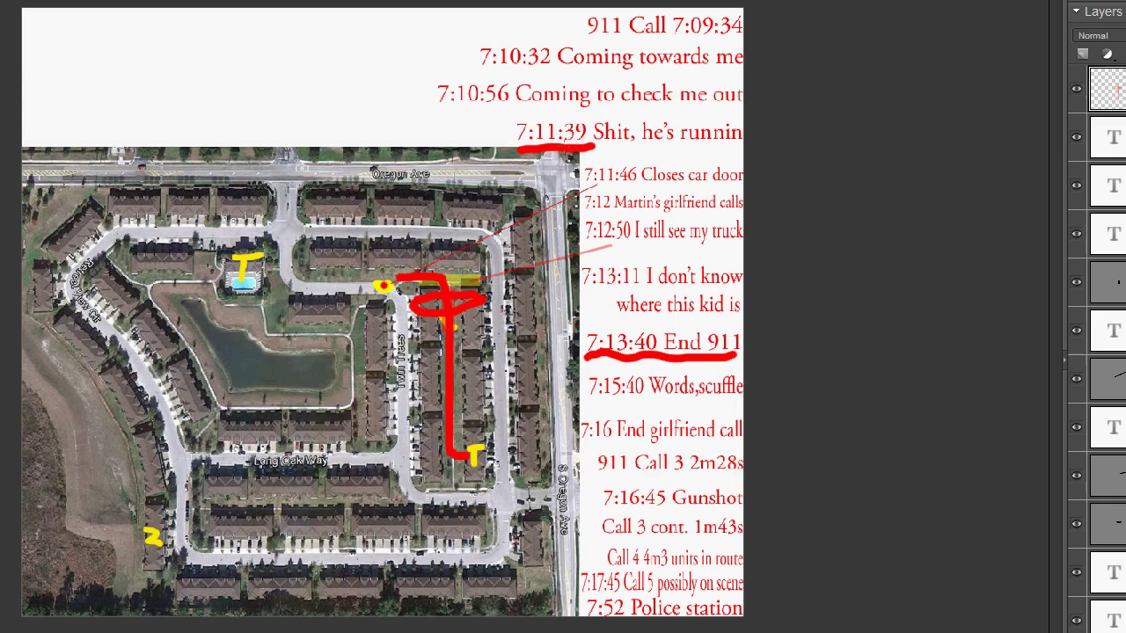
{"action": "left_click_drag", "start_coordinate": [553, 151], "coordinate": [581, 359]}
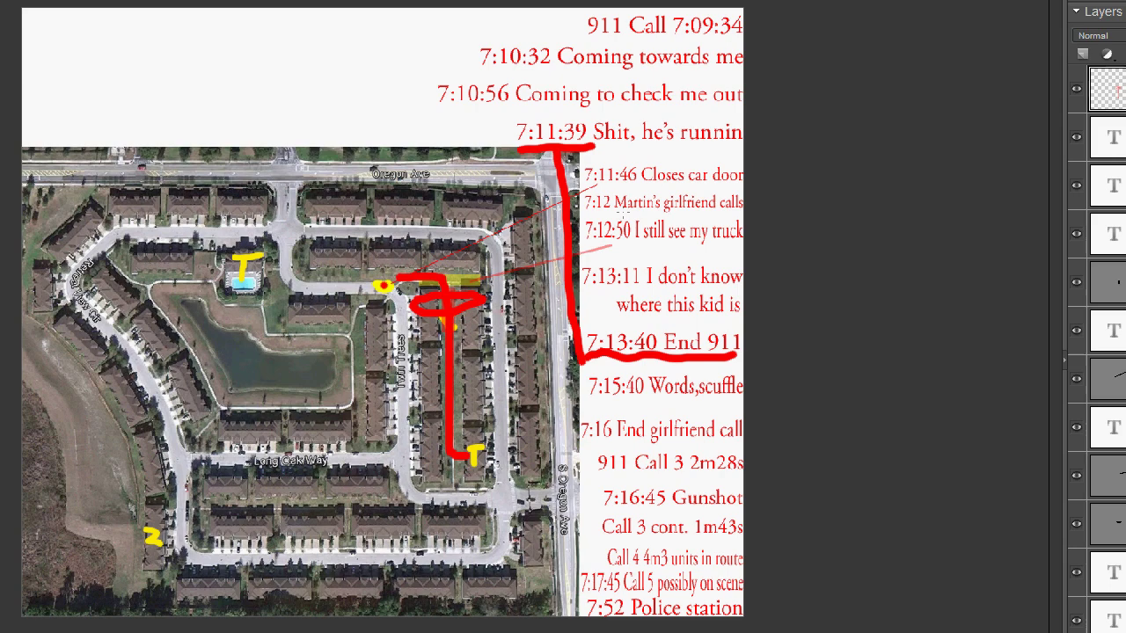
Step: Underline 7:12, 7:15:40 and 7:16 End girlfriend call, and add a second vertical bracket line
{"action": "left_click_drag", "start_coordinate": [626, 213], "coordinate": [581, 213]}
{"action": "left_click_drag", "start_coordinate": [652, 401], "coordinate": [610, 403]}
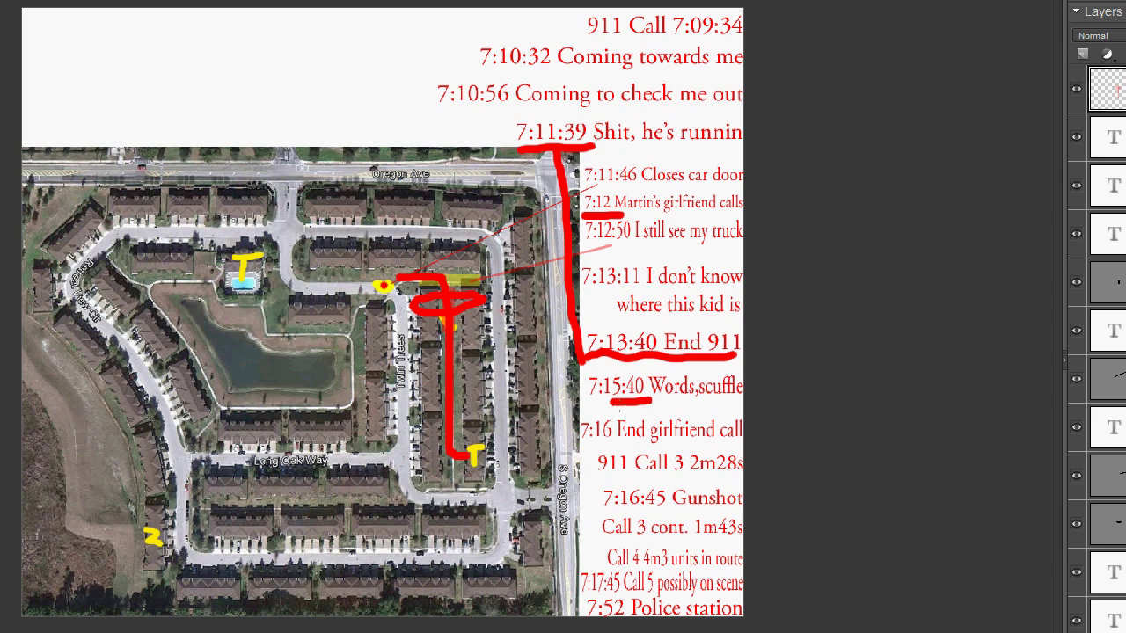
{"action": "left_click_drag", "start_coordinate": [632, 445], "coordinate": [579, 443]}
{"action": "mouse_move", "coordinate": [521, 152]}
{"action": "left_mouse_down"}
{"action": "mouse_move", "coordinate": [527, 384]}
{"action": "mouse_move", "coordinate": [533, 398]}
{"action": "mouse_move", "coordinate": [626, 408]}
{"action": "left_mouse_up"}
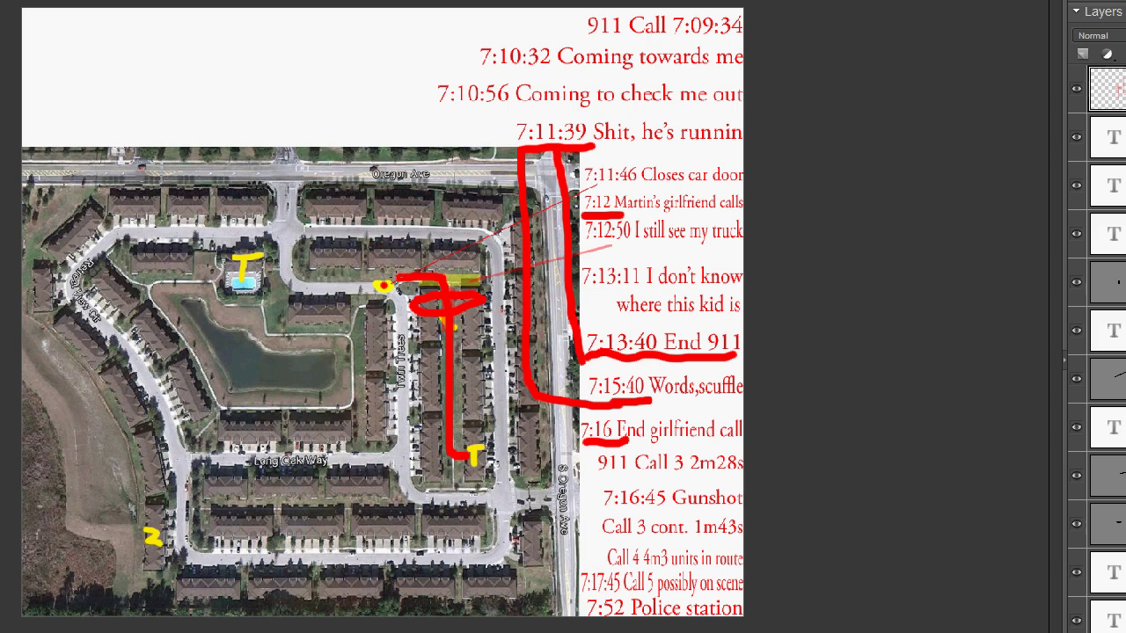
Step: Trace a red route east from the dot, then erase all the hand-drawn red strokes
{"action": "mouse_move", "coordinate": [390, 282]}
{"action": "left_mouse_down"}
{"action": "mouse_move", "coordinate": [438, 281]}
{"action": "mouse_move", "coordinate": [451, 291]}
{"action": "mouse_move", "coordinate": [444, 305]}
{"action": "left_mouse_up"}
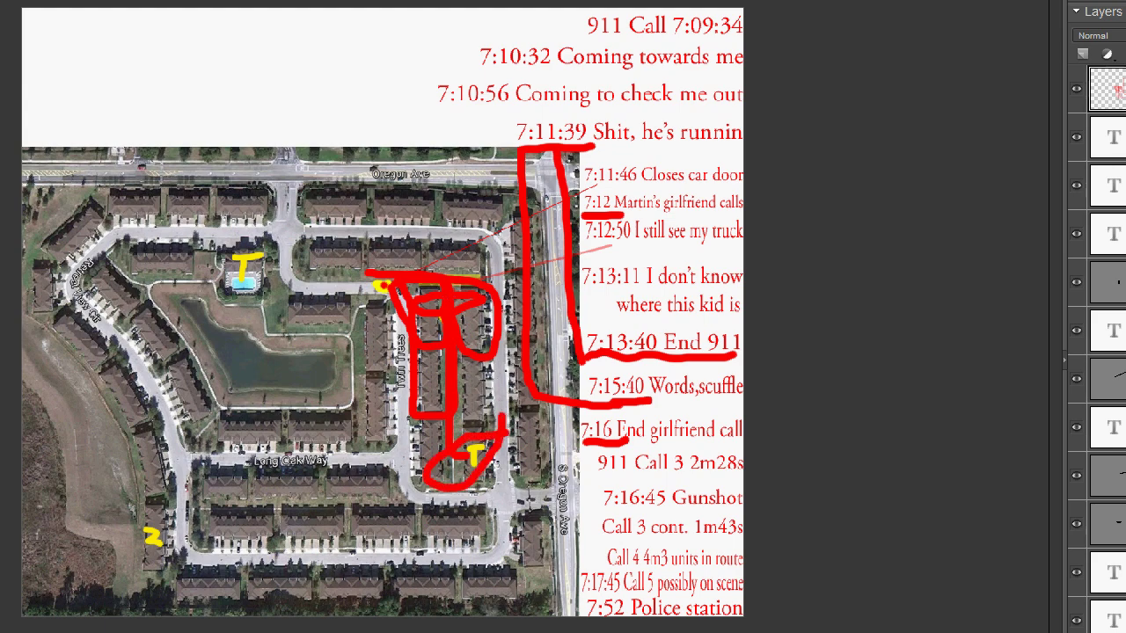
{"action": "key", "text": "ctrl+a"}
{"action": "key", "text": "Delete"}
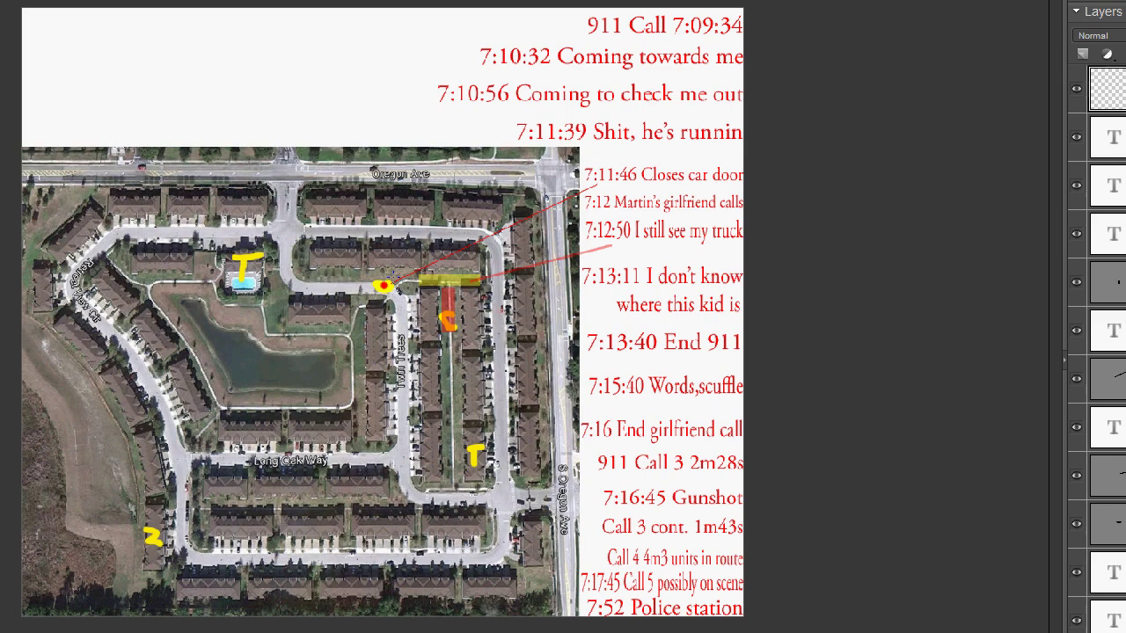
Step: Paint the red route east from the red dot and underline 7:12:50 in the timeline
{"action": "left_click", "coordinate": [395, 277]}
{"action": "left_click_drag", "start_coordinate": [395, 278], "coordinate": [450, 278]}
{"action": "left_click_drag", "start_coordinate": [446, 280], "coordinate": [490, 279]}
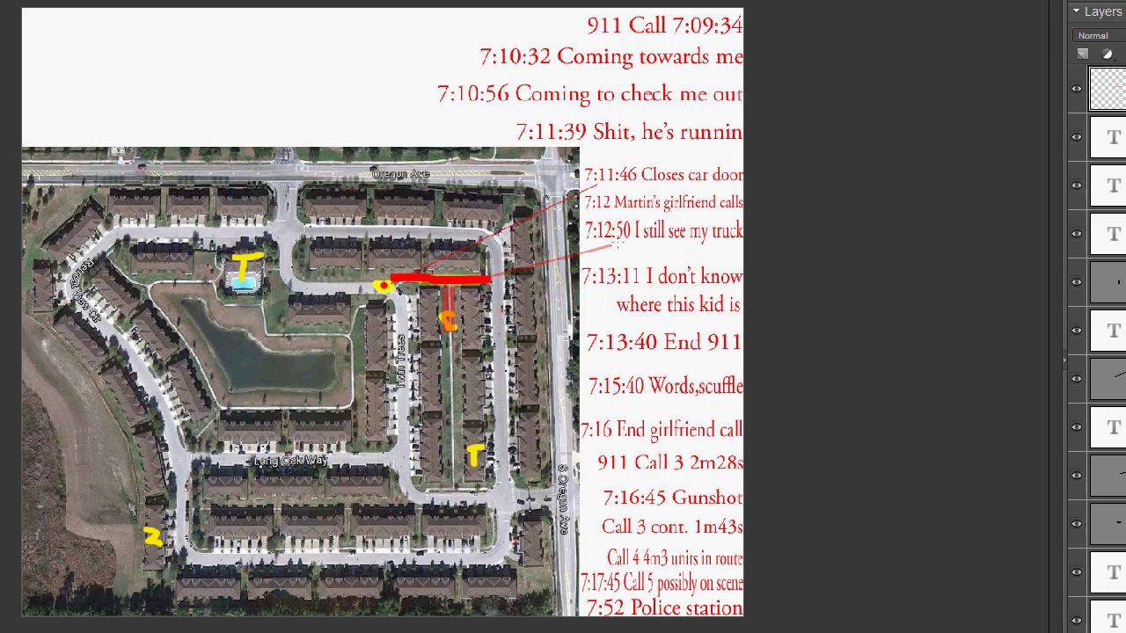
{"action": "left_click_drag", "start_coordinate": [739, 247], "coordinate": [587, 249]}
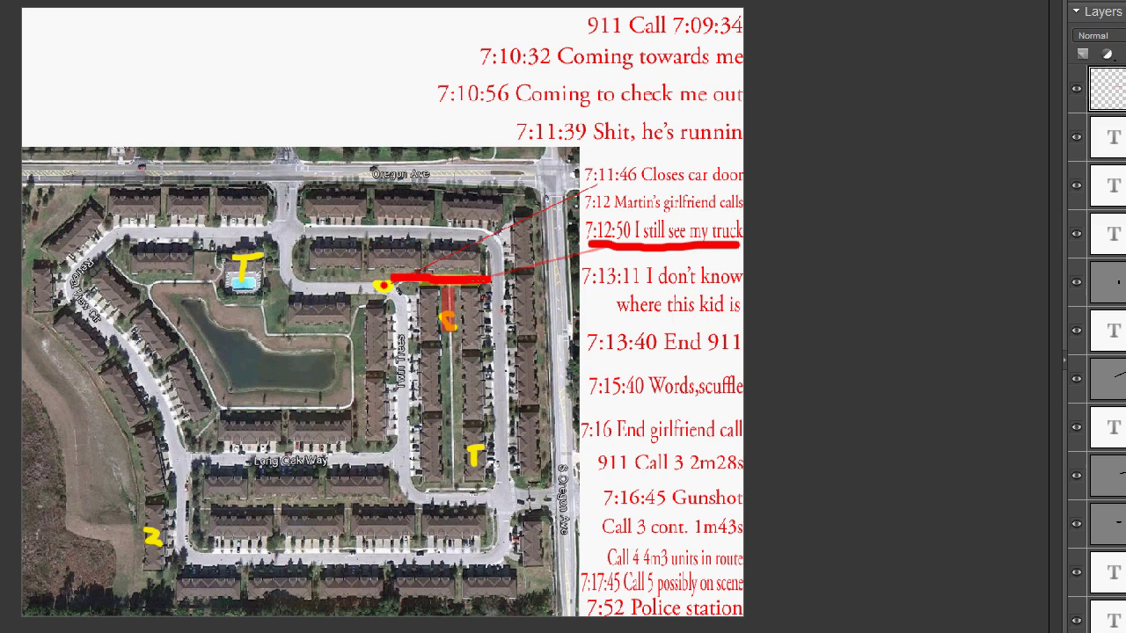
Step: Extend the route down the street, underline 7:15:40, and bracket it to the 7:12:50 underline
{"action": "mouse_move", "coordinate": [490, 280]}
{"action": "left_mouse_down"}
{"action": "mouse_move", "coordinate": [496, 297]}
{"action": "mouse_move", "coordinate": [478, 298]}
{"action": "left_mouse_up"}
{"action": "left_click_drag", "start_coordinate": [651, 402], "coordinate": [583, 402]}
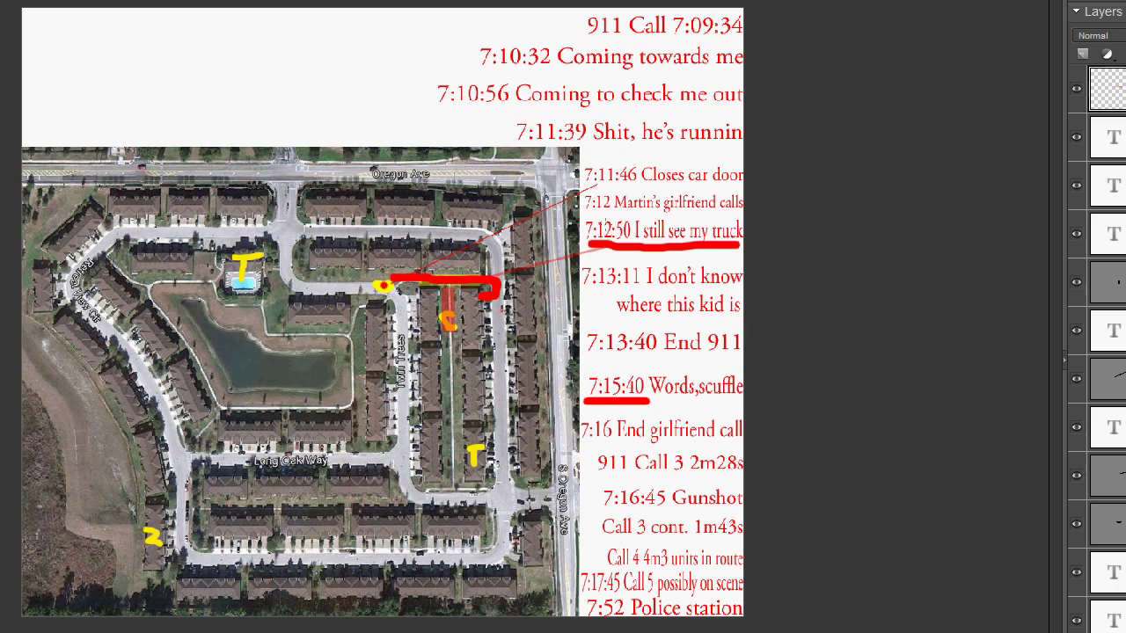
{"action": "mouse_move", "coordinate": [601, 239]}
{"action": "left_mouse_down"}
{"action": "mouse_move", "coordinate": [559, 290]}
{"action": "mouse_move", "coordinate": [582, 405]}
{"action": "mouse_move", "coordinate": [623, 406]}
{"action": "left_mouse_up"}
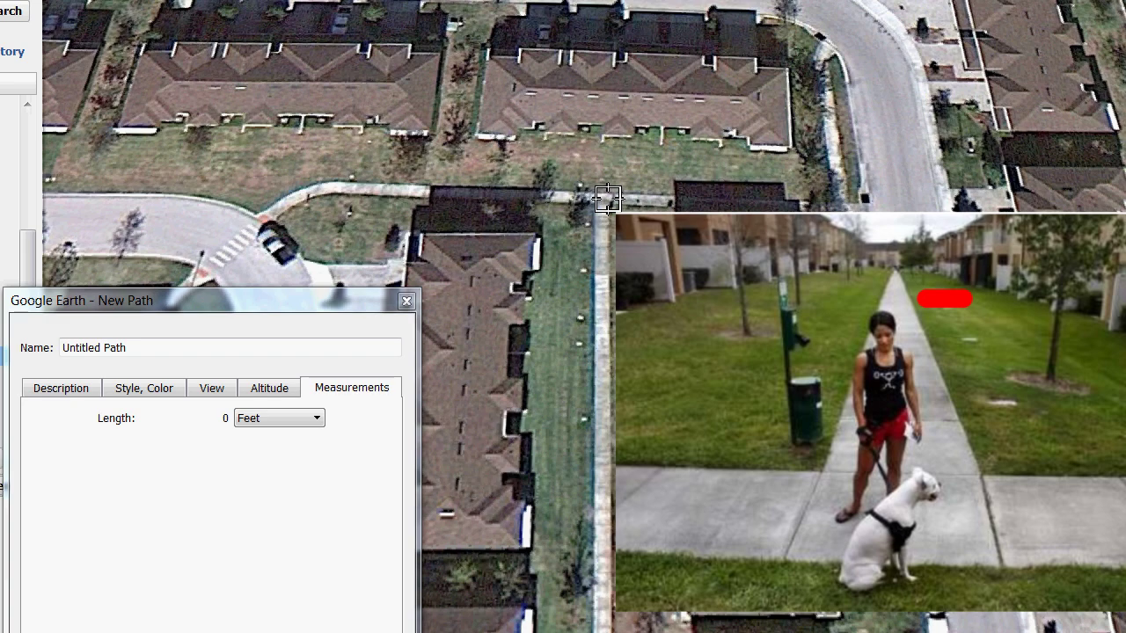
Step: Finish the walkway path at 57.6 feet and read it as 17.6 meters and 19.2 yards
{"action": "left_click", "coordinate": [602, 334]}
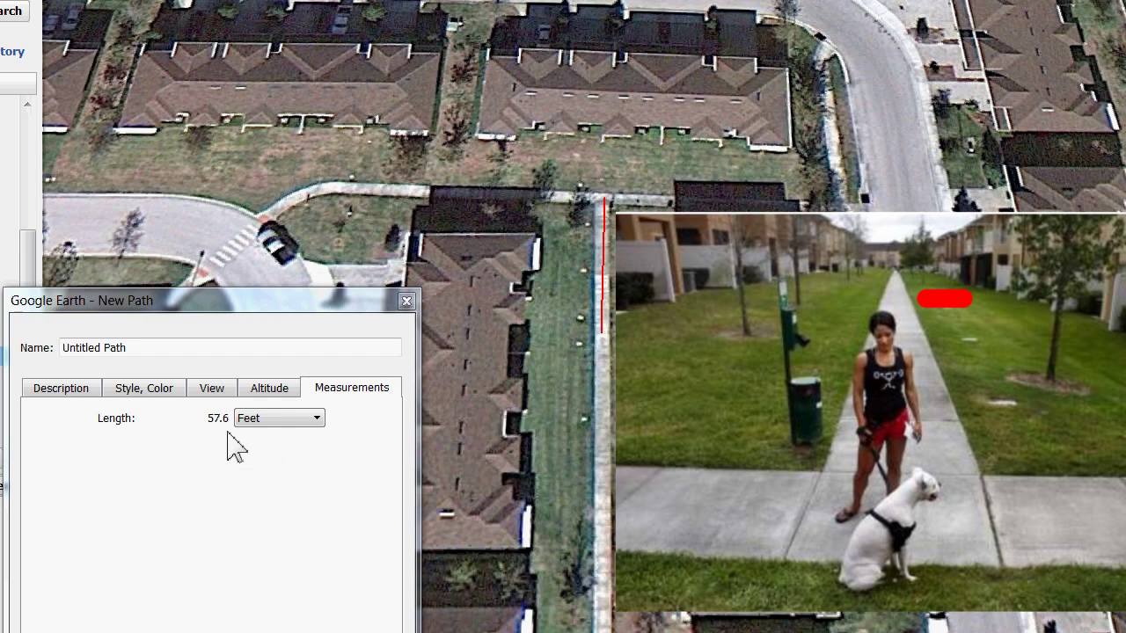
{"action": "left_click", "coordinate": [320, 422]}
{"action": "left_click", "coordinate": [280, 450]}
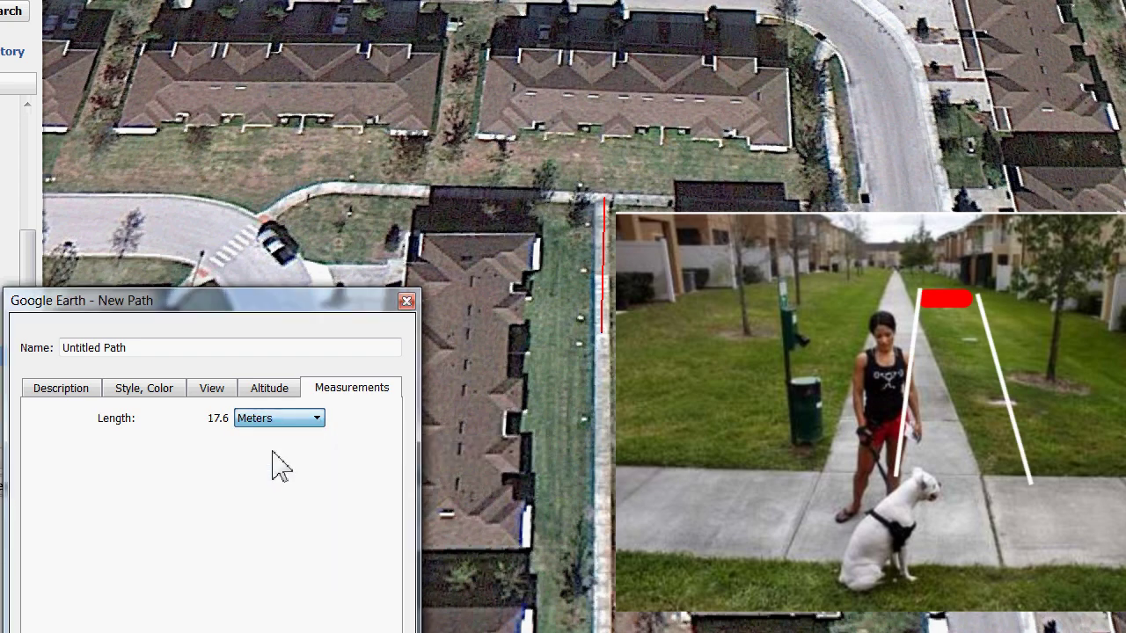
{"action": "left_click", "coordinate": [310, 424]}
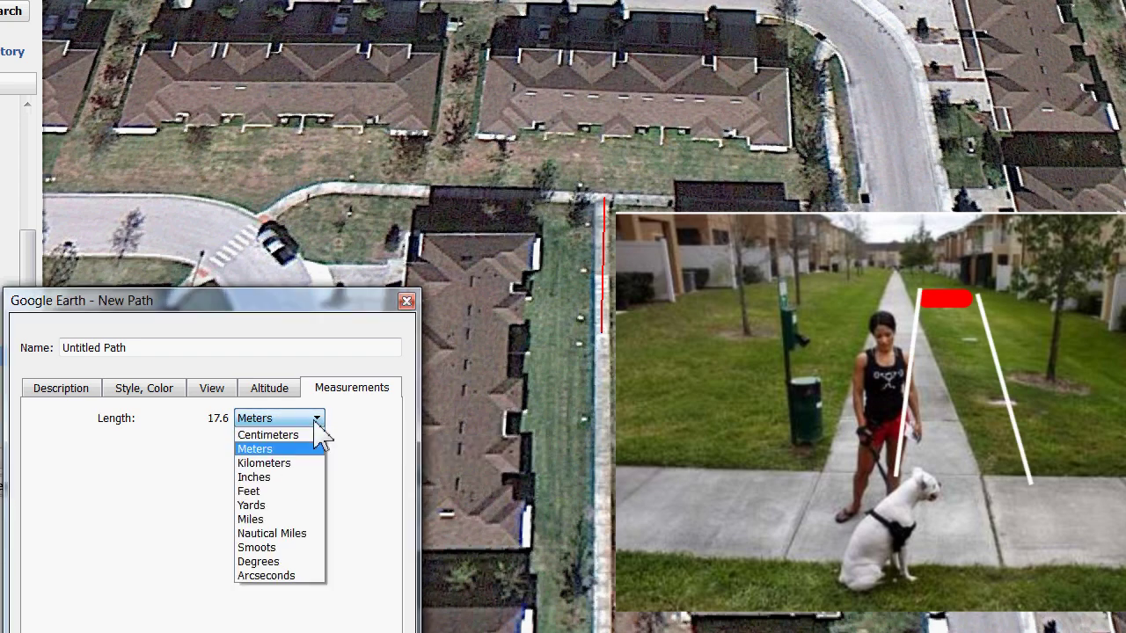
{"action": "left_click", "coordinate": [256, 508]}
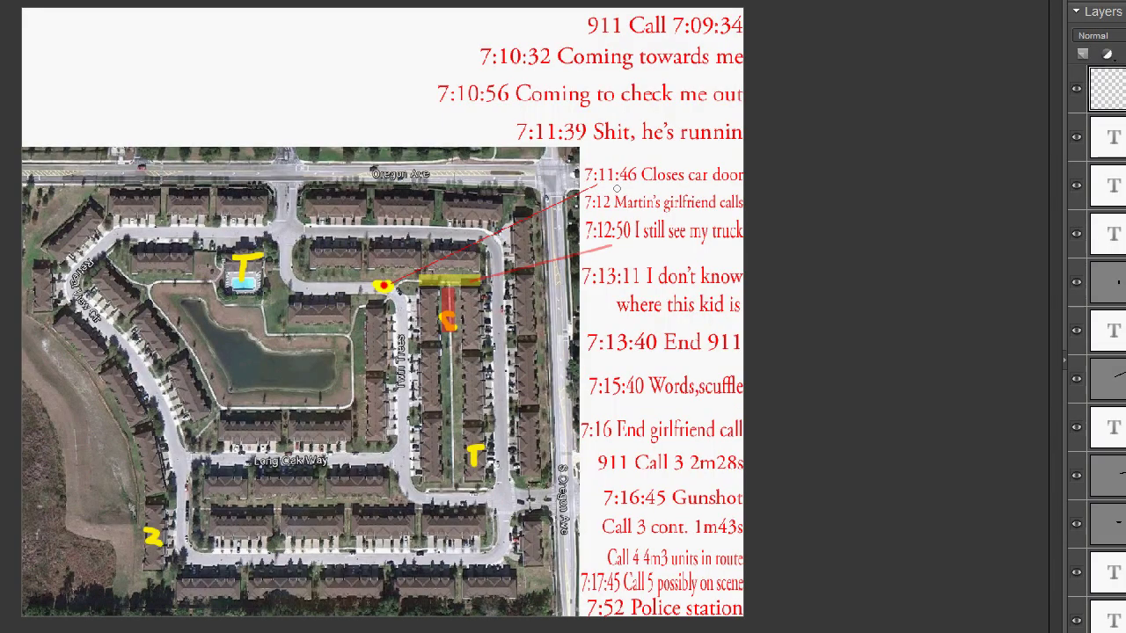
Step: Underline 7:11:46 in red and paint a short red dash at the south gate by S Oregon Ave
{"action": "left_click_drag", "start_coordinate": [637, 189], "coordinate": [580, 184]}
{"action": "left_click_drag", "start_coordinate": [521, 501], "coordinate": [537, 499]}
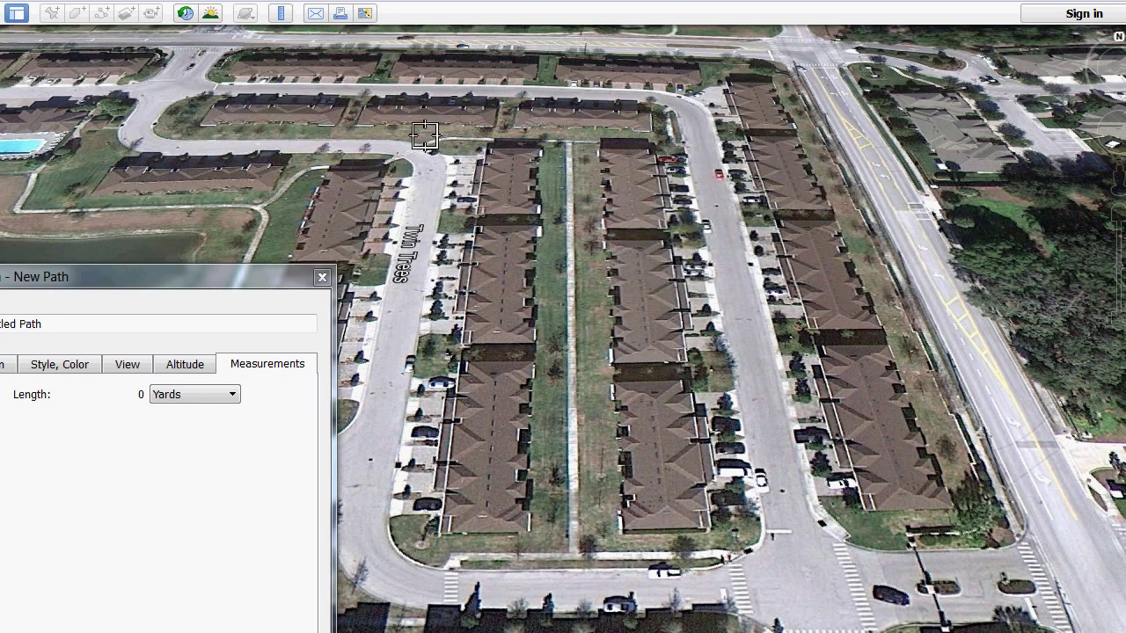
Step: Trace a path along the north road, down the east street, west across the block and up the central walkway
{"action": "left_click", "coordinate": [701, 139]}
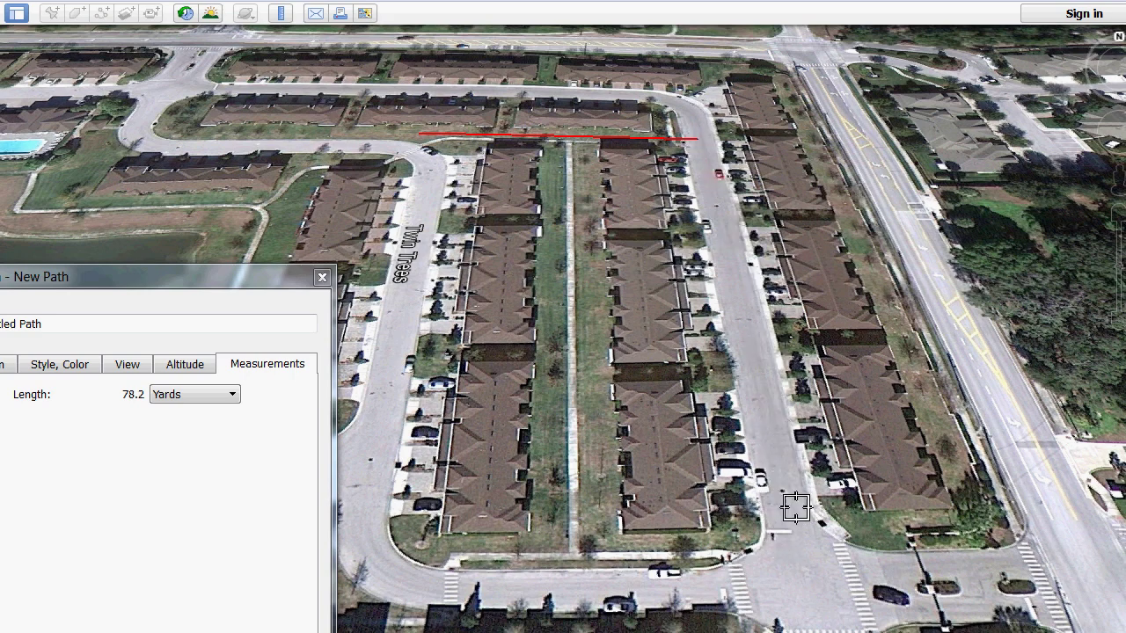
{"action": "left_click", "coordinate": [752, 370]}
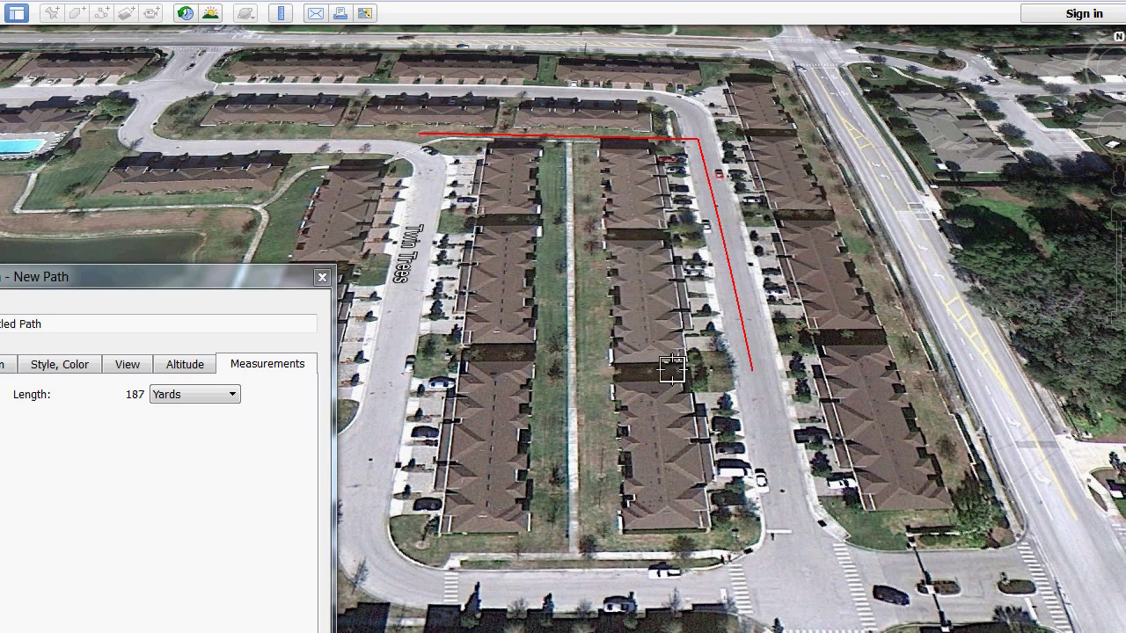
{"action": "left_click", "coordinate": [580, 371]}
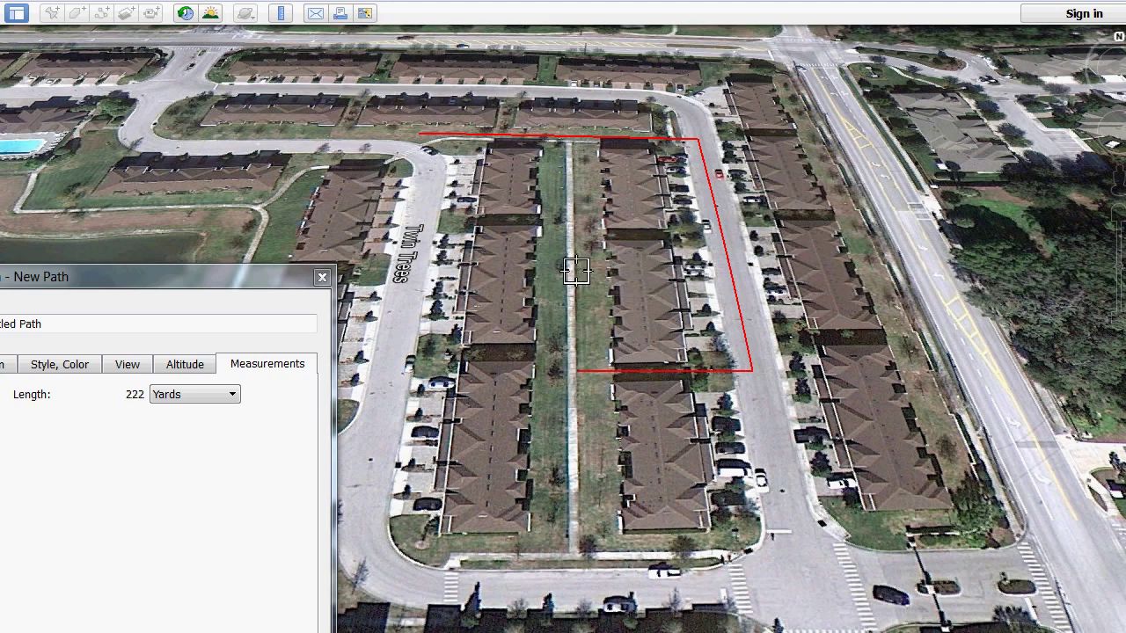
{"action": "left_click", "coordinate": [572, 173]}
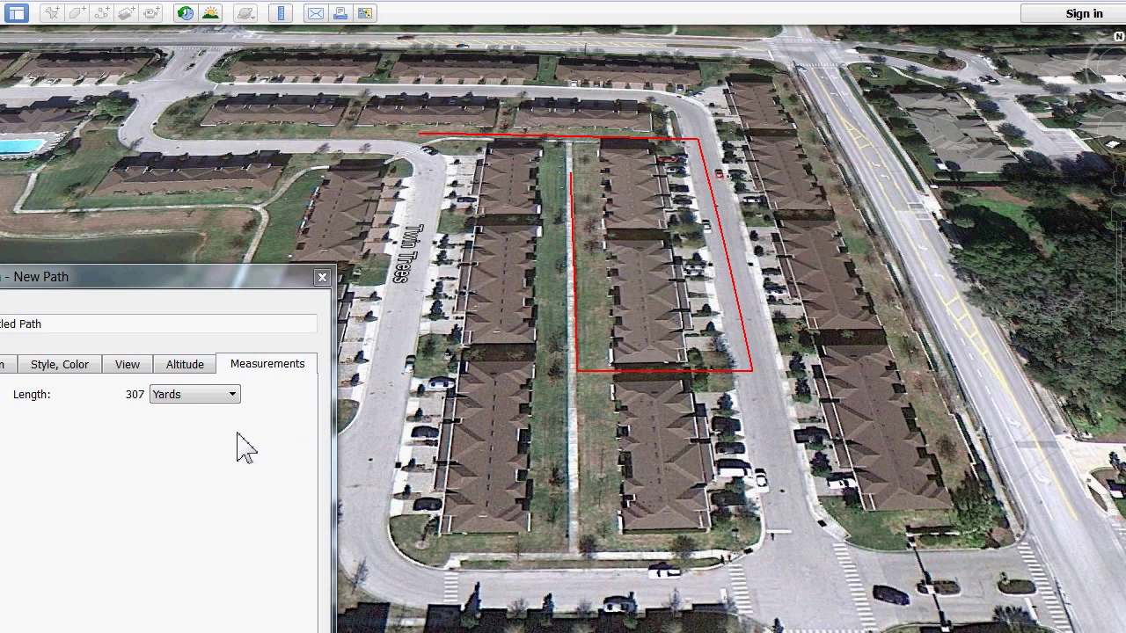
Step: Show the path's total length in meters (280), then in feet (920)
{"action": "left_click", "coordinate": [231, 396]}
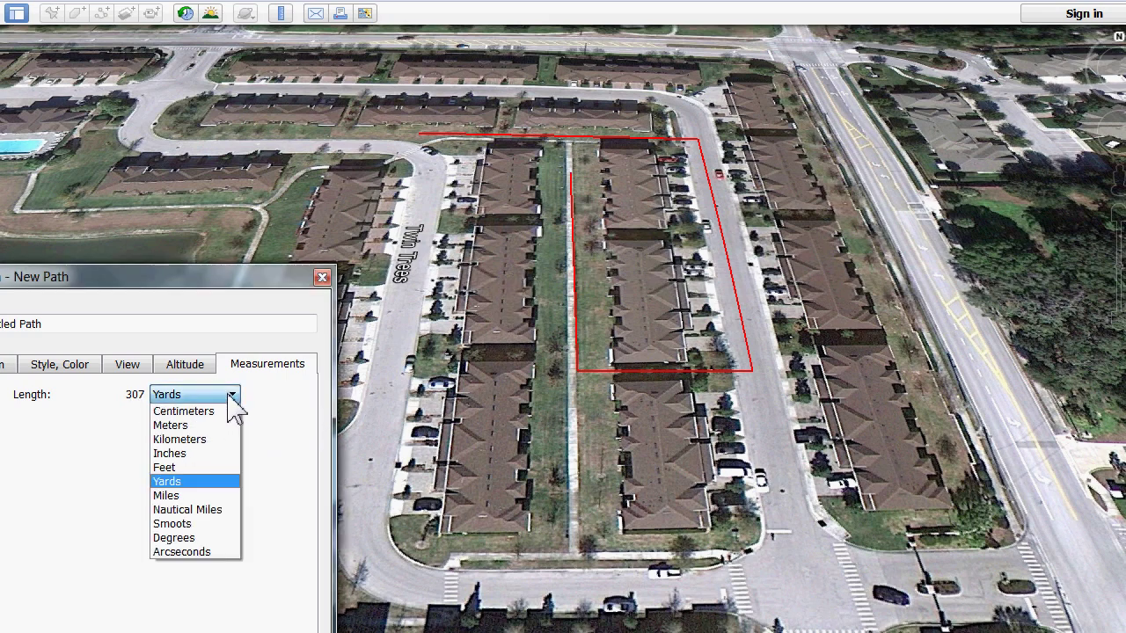
{"action": "left_click", "coordinate": [210, 424]}
{"action": "left_click", "coordinate": [202, 398]}
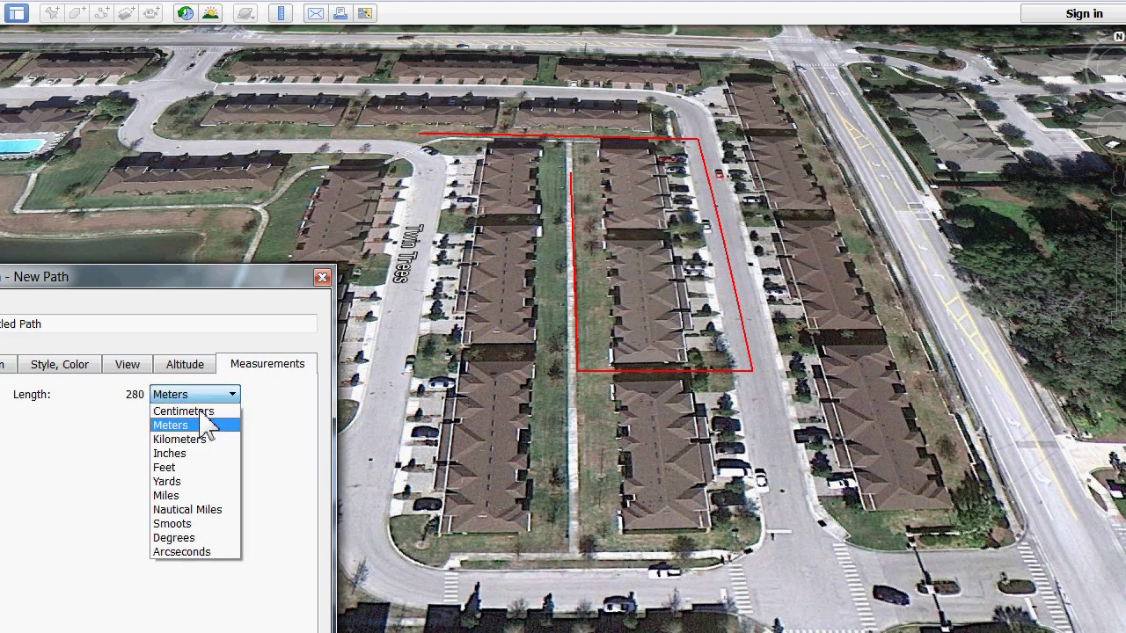
{"action": "left_click", "coordinate": [199, 467]}
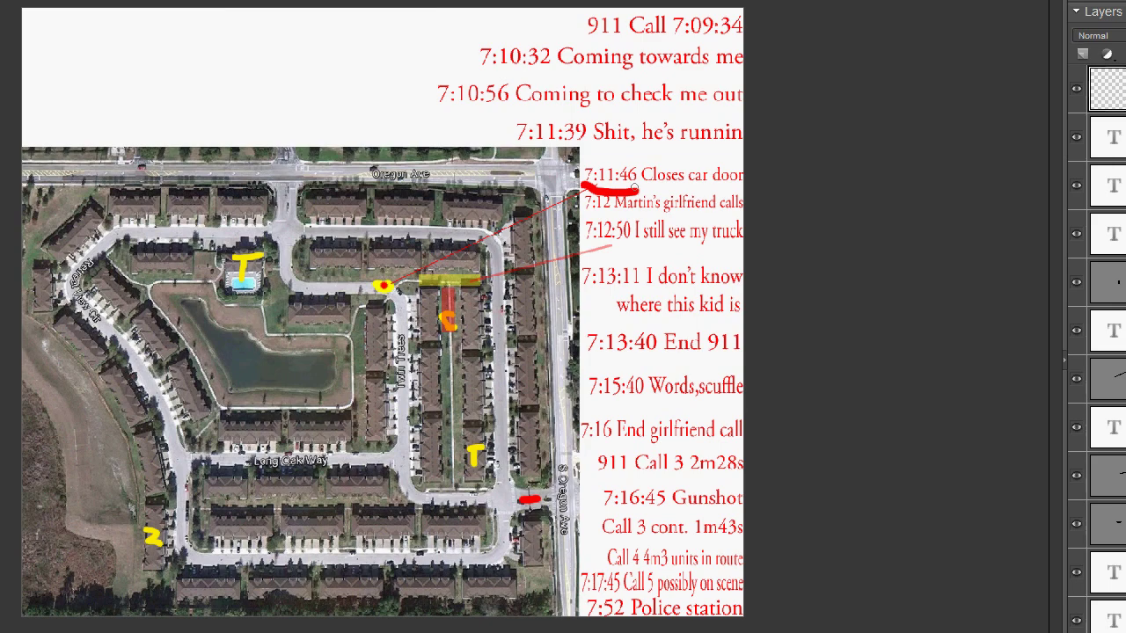
Step: Draw a red stroke beneath the '7:15:40 Words,scuffle' timeline entry
{"action": "left_click_drag", "start_coordinate": [653, 408], "coordinate": [585, 408]}
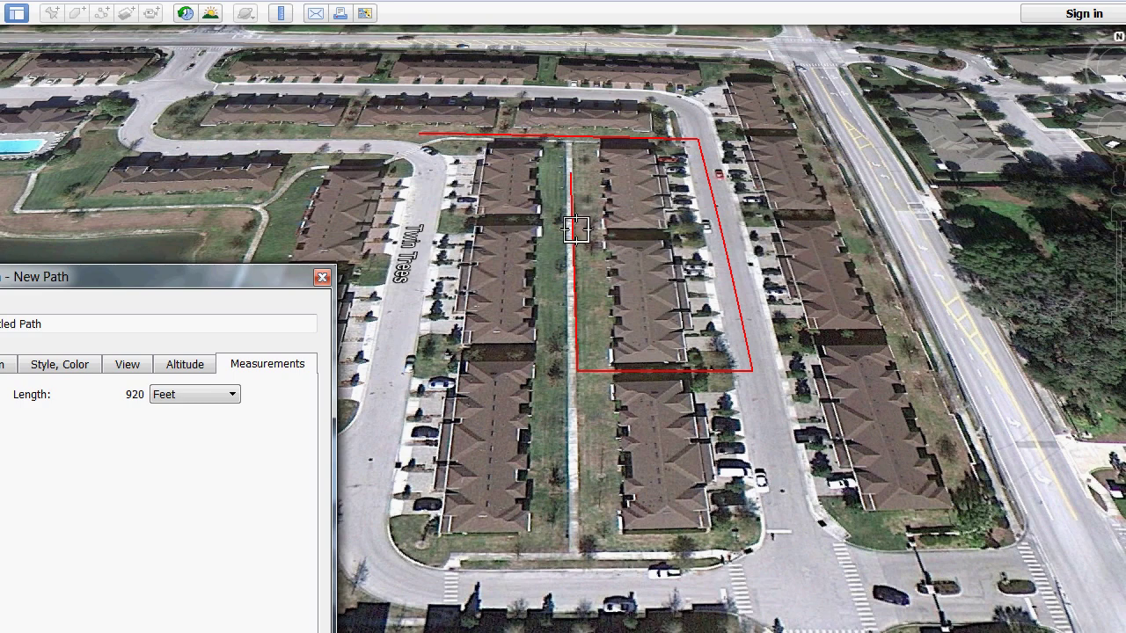
Step: Add a northwest leg and a short eastward leg, bringing the path to 1,045 feet
{"action": "left_click", "coordinate": [519, 225]}
{"action": "left_click", "coordinate": [556, 224]}
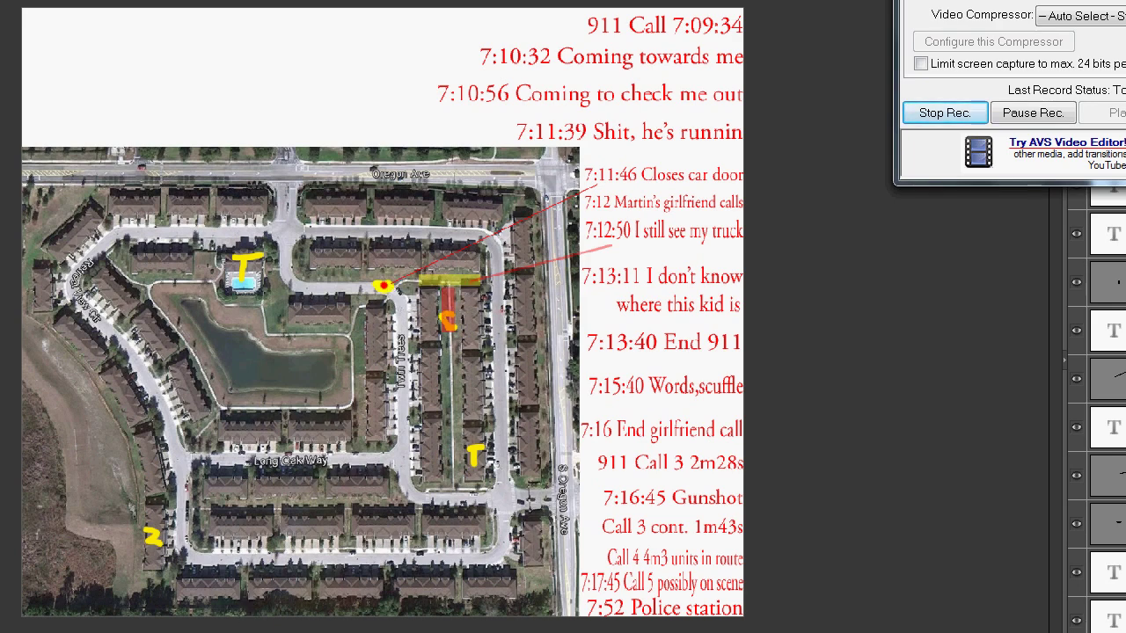
Step: Switch to the 'timeline links' Notepad notes with Alt+Tab
{"action": "key", "text": "alt+Tab"}
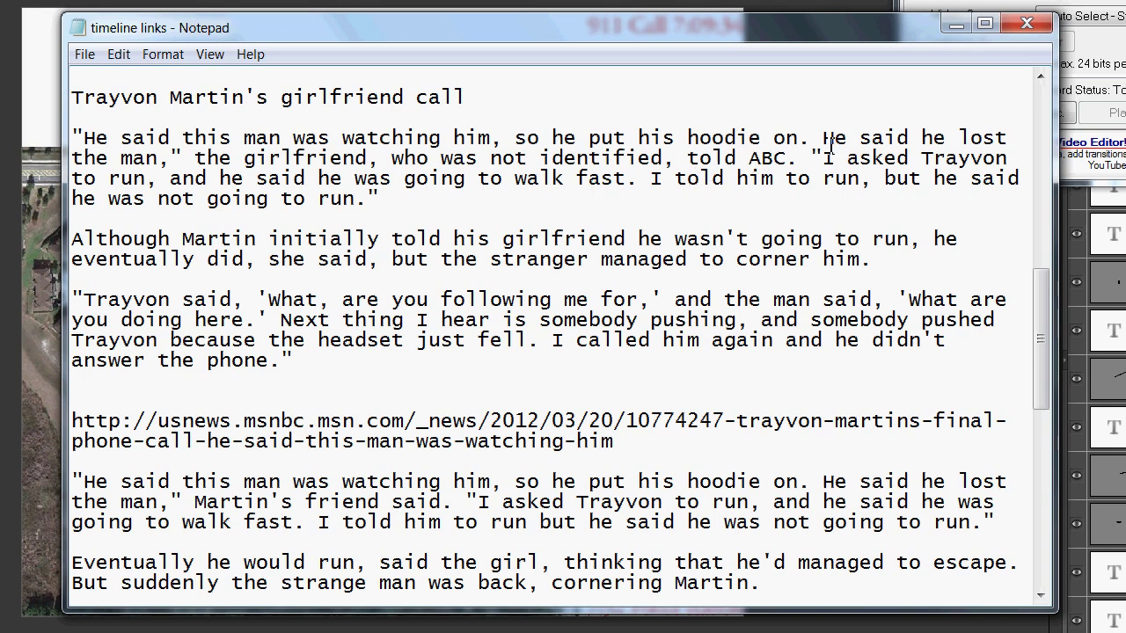
{"action": "left_click_drag", "start_coordinate": [778, 40], "coordinate": [656, 110]}
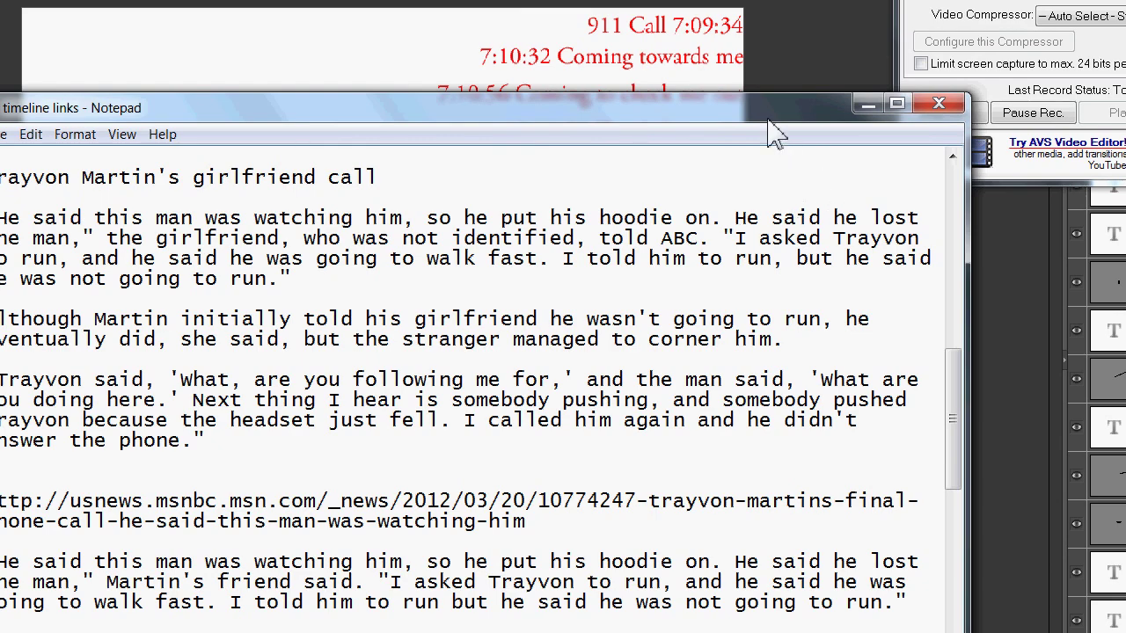
{"action": "left_click_drag", "start_coordinate": [766, 111], "coordinate": [778, 339]}
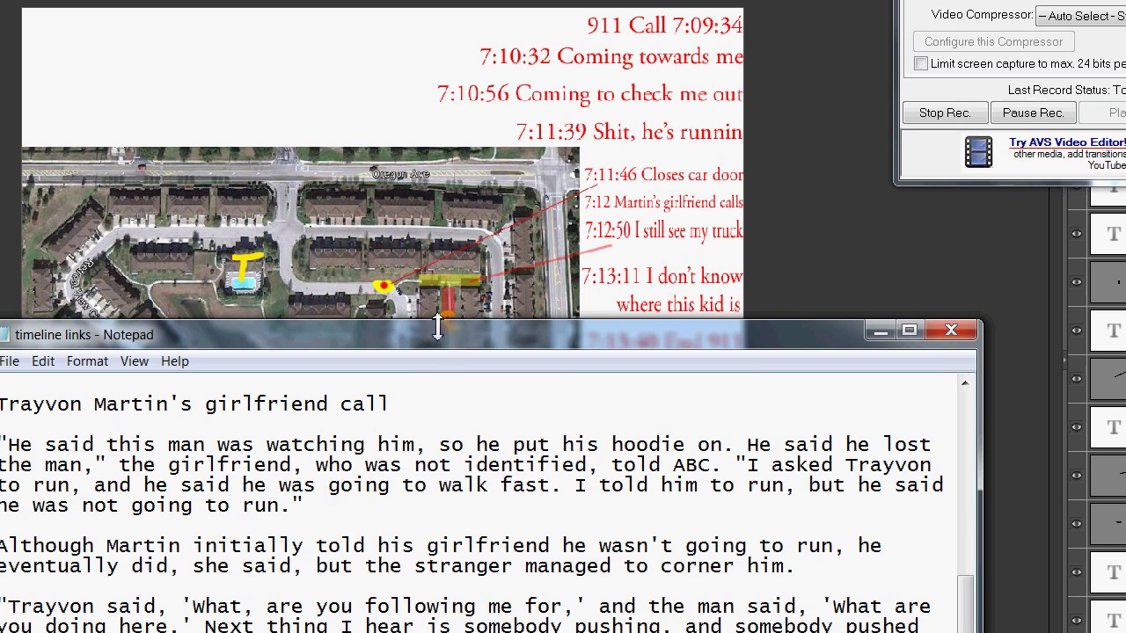
{"action": "left_click_drag", "start_coordinate": [463, 336], "coordinate": [451, 374]}
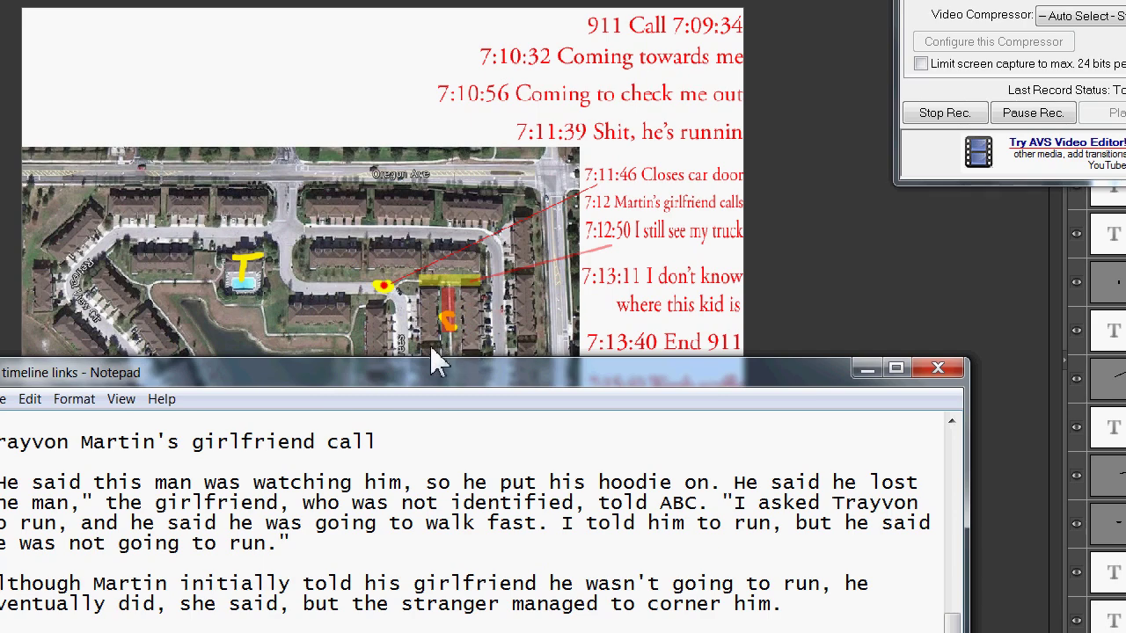
{"action": "left_click_drag", "start_coordinate": [473, 384], "coordinate": [504, 152]}
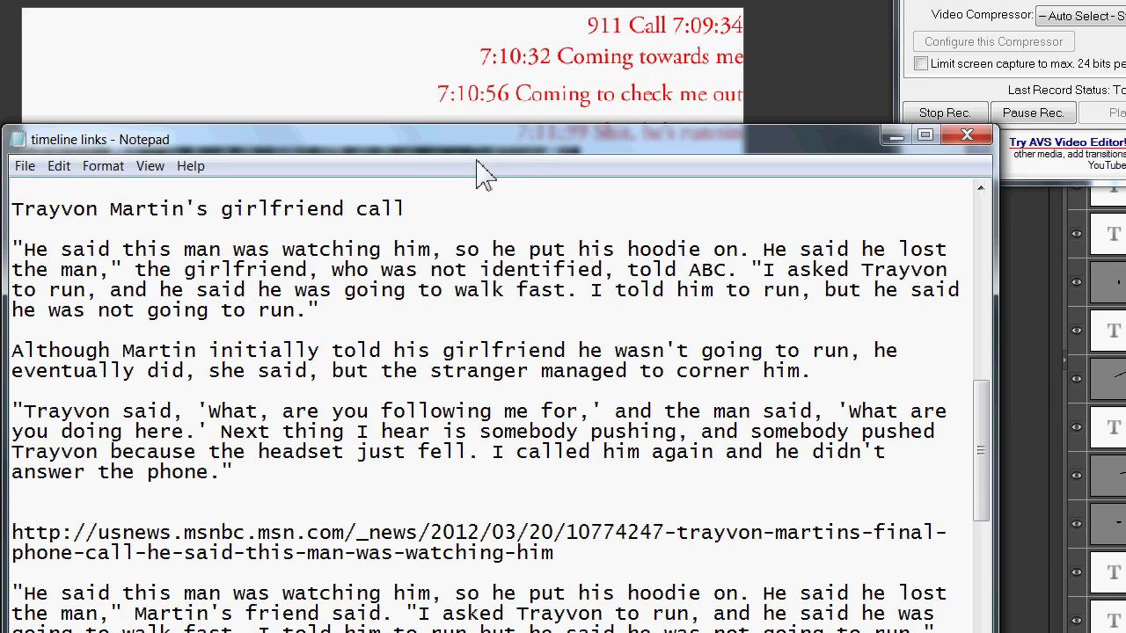
{"action": "left_click_drag", "start_coordinate": [488, 145], "coordinate": [469, 451]}
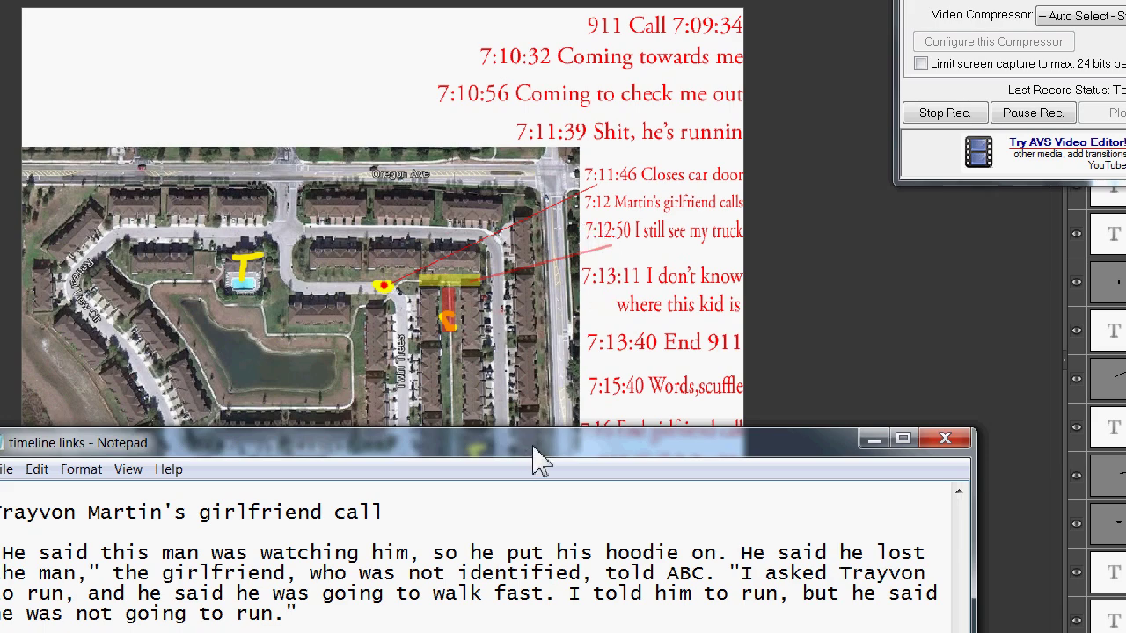
{"action": "left_click_drag", "start_coordinate": [534, 449], "coordinate": [563, 143]}
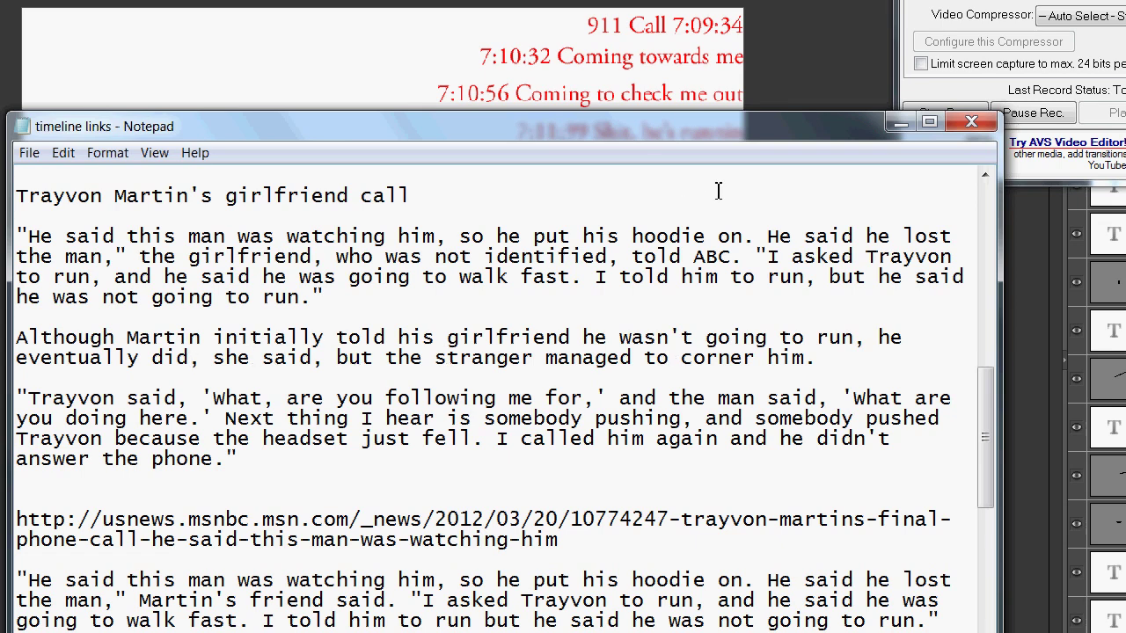
Step: With Notepad moved aside, paint a red vertical stroke down the walkway below the yellow bar, then restore Notepad
{"action": "left_click_drag", "start_coordinate": [643, 132], "coordinate": [606, 495]}
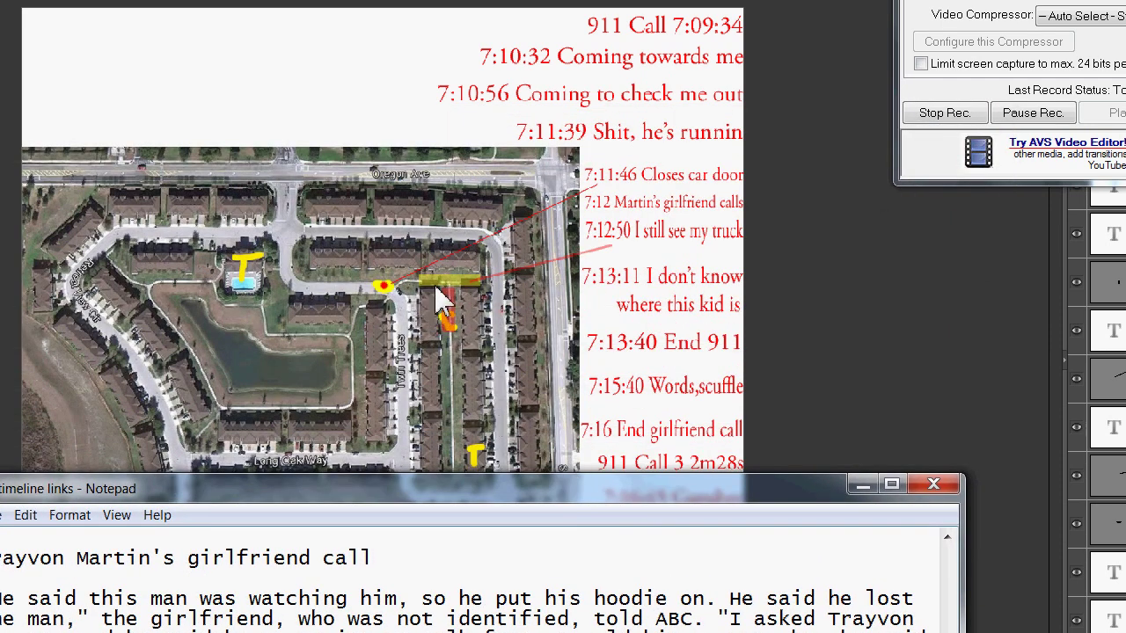
{"action": "left_click_drag", "start_coordinate": [437, 290], "coordinate": [450, 322]}
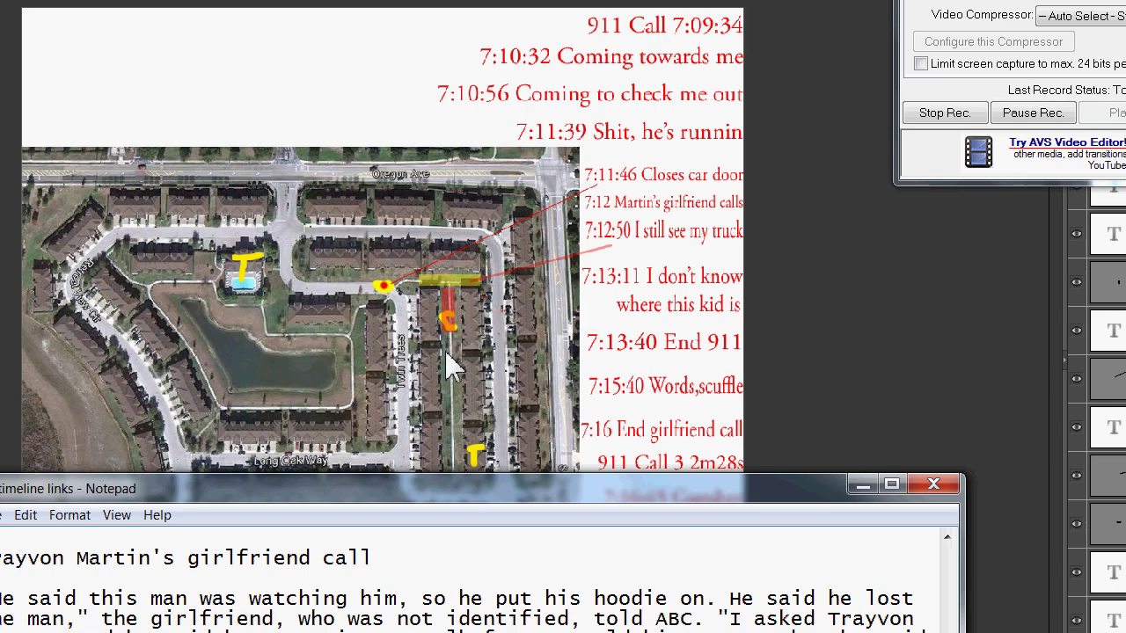
{"action": "left_click_drag", "start_coordinate": [473, 482], "coordinate": [514, 182]}
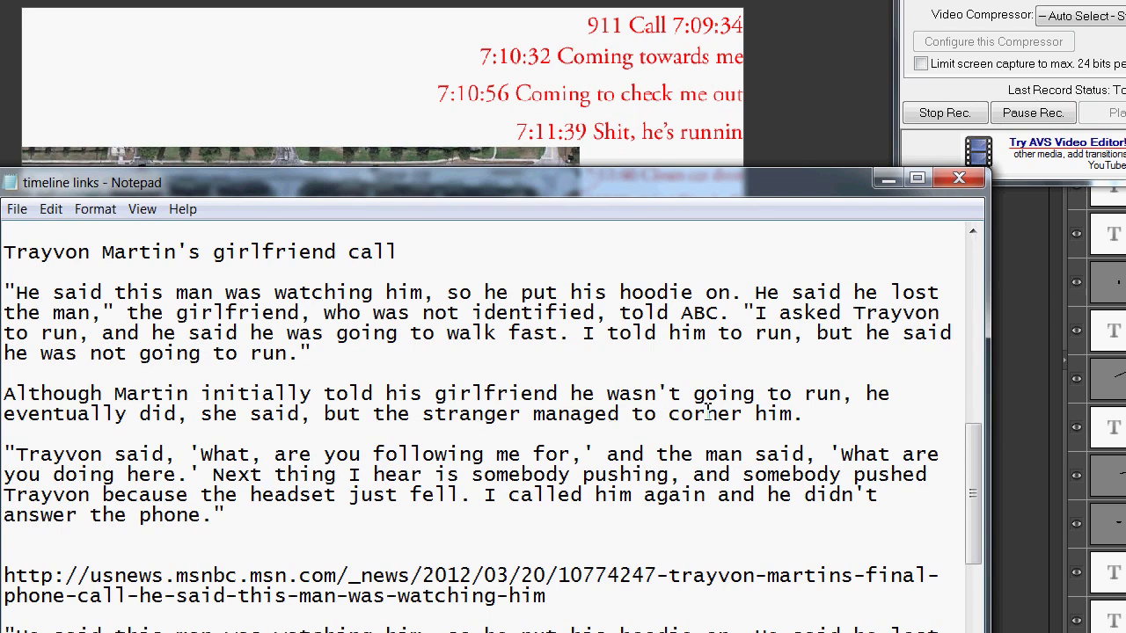
Step: Move the notes window down to read further, then return to the Photoshop map
{"action": "left_click_drag", "start_coordinate": [674, 188], "coordinate": [637, 502]}
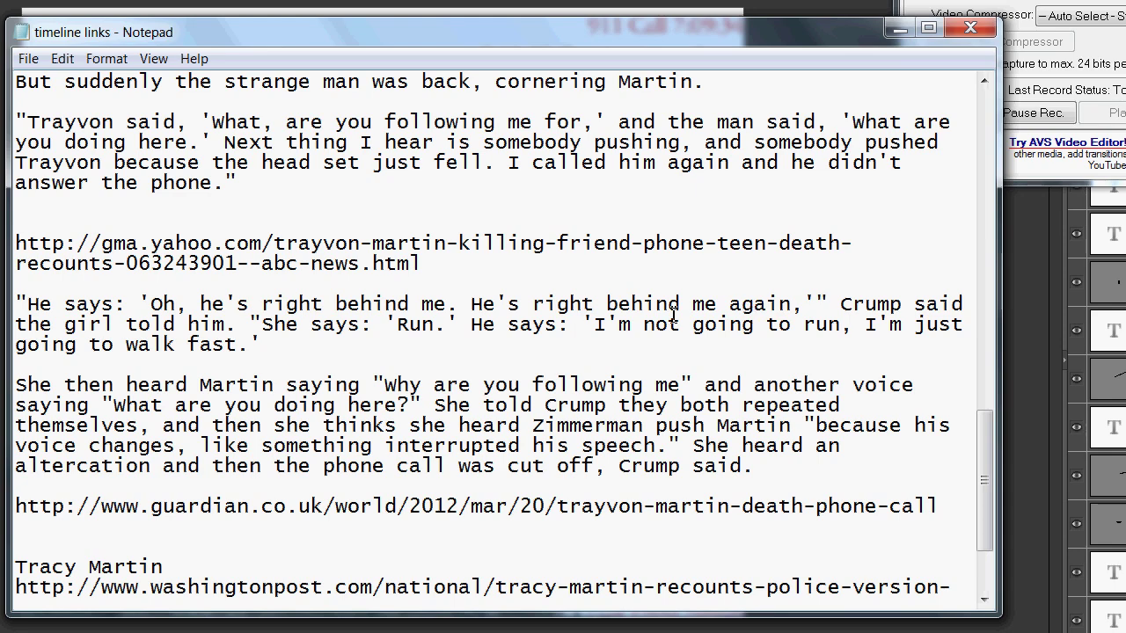
{"action": "key", "text": "alt+Tab"}
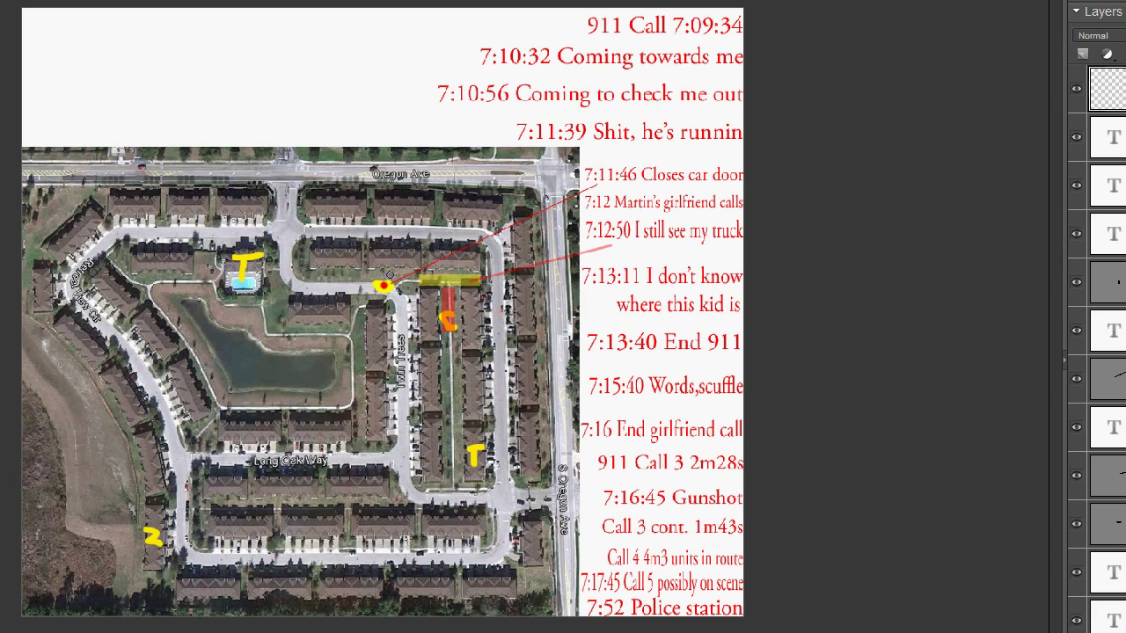
Step: Paint a red route from the red dot east along the road toward S Oregon Ave
{"action": "mouse_move", "coordinate": [395, 276]}
{"action": "left_mouse_down"}
{"action": "mouse_move", "coordinate": [435, 277]}
{"action": "mouse_move", "coordinate": [447, 302]}
{"action": "left_mouse_up"}
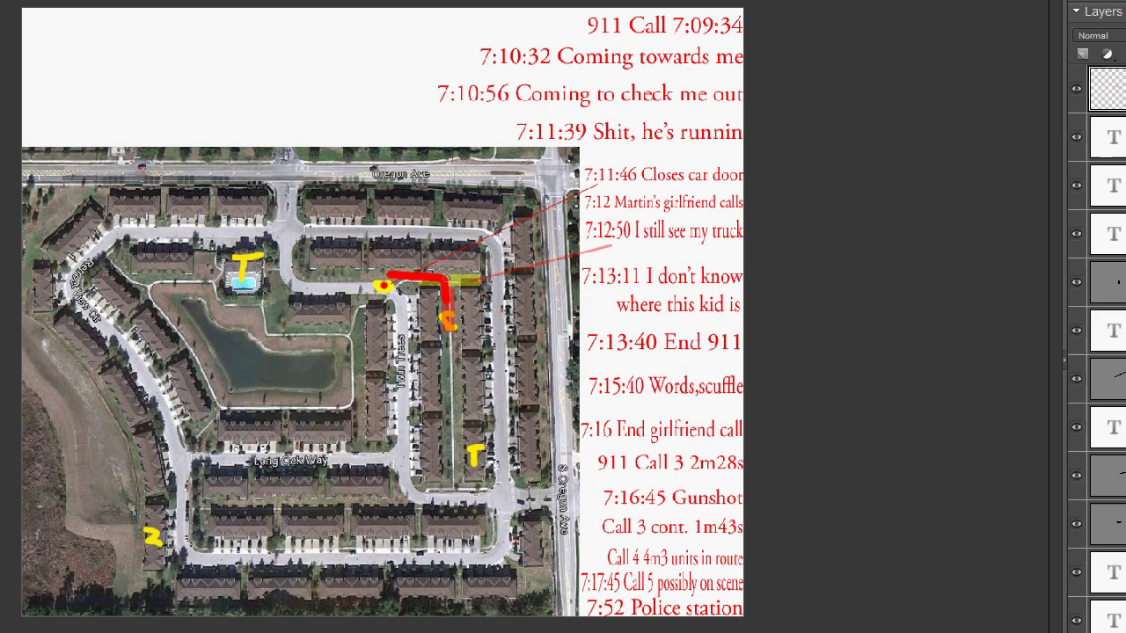
{"action": "left_click_drag", "start_coordinate": [496, 284], "coordinate": [449, 285]}
Step: Underline the timeline time 7:11:39 with a red brush stroke
{"action": "left_click_drag", "start_coordinate": [514, 148], "coordinate": [584, 147]}
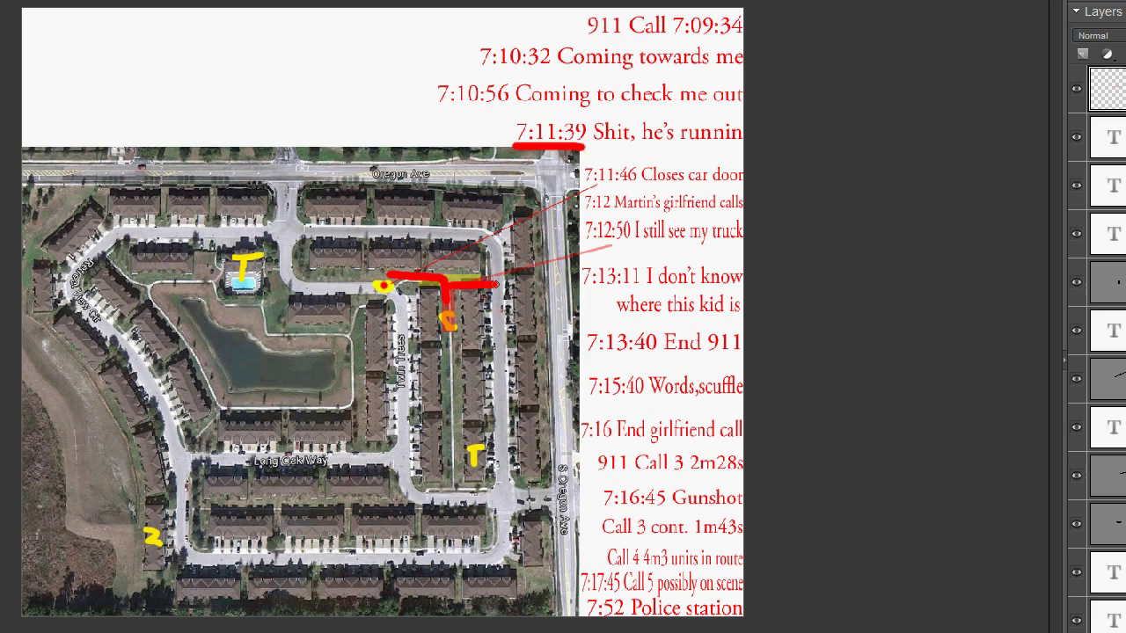